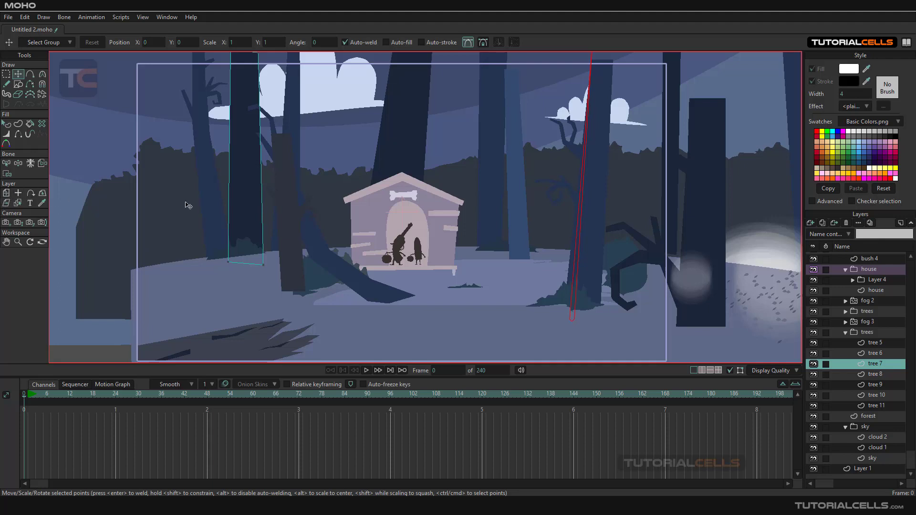
Create a new project and rename its vector layer as 1.
click(12, 18)
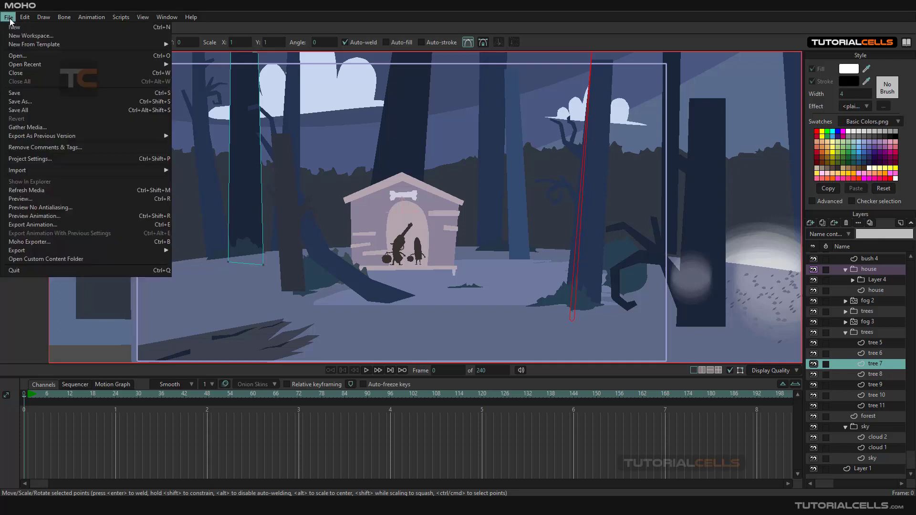
click(14, 28)
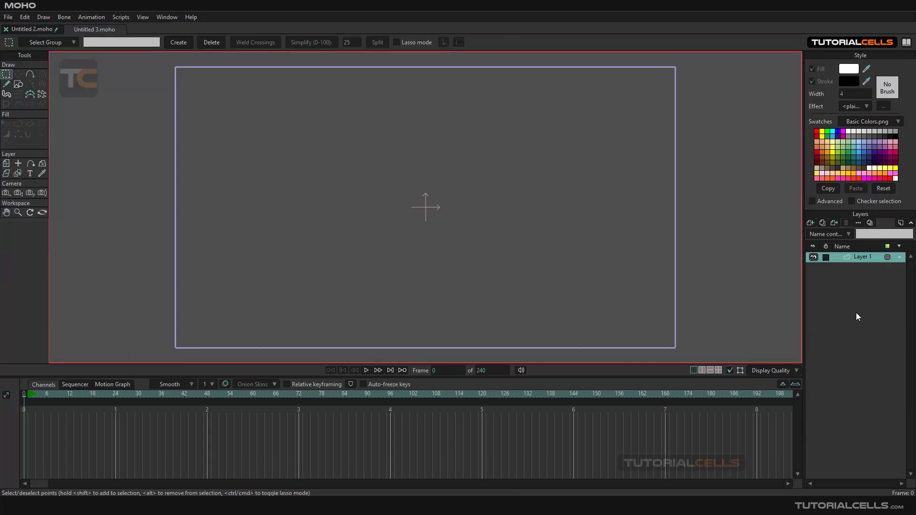
double_click(855, 258)
text(1)
Add two more vector layers named 2 and 3.
click(810, 224)
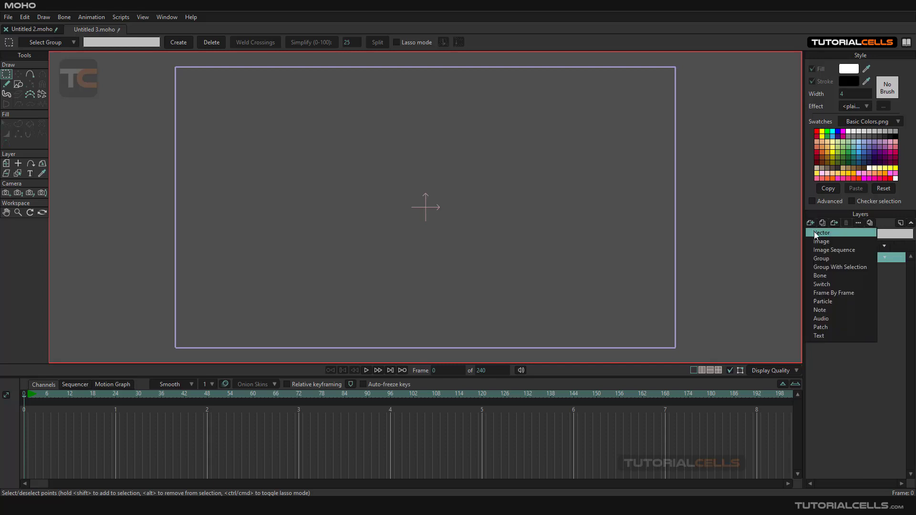
click(814, 232)
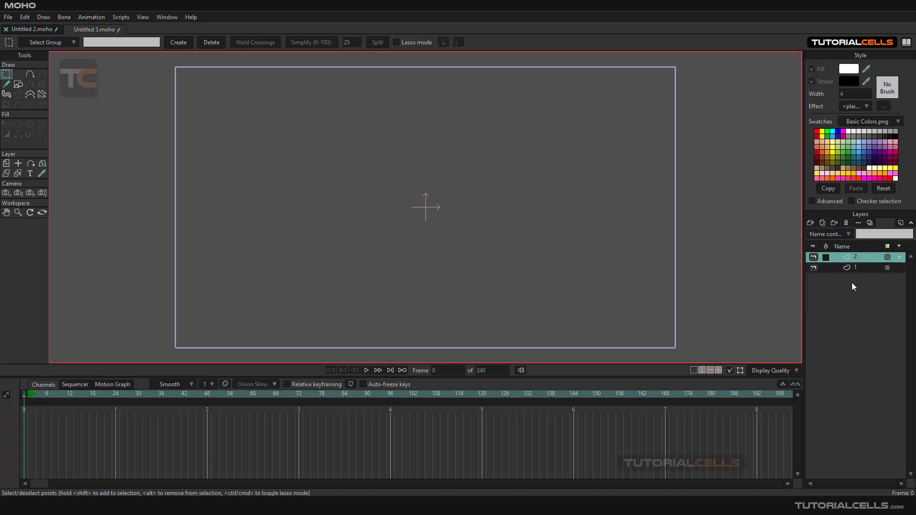
click(809, 224)
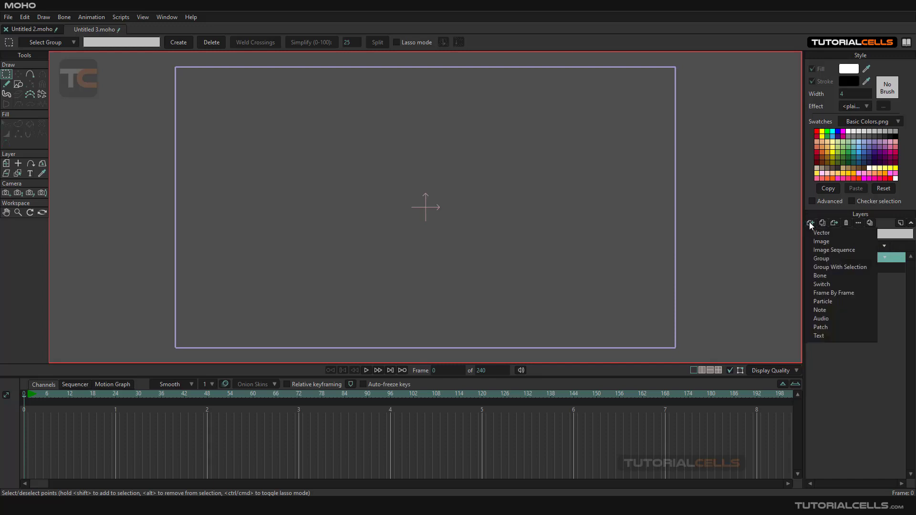
click(816, 232)
text(3)
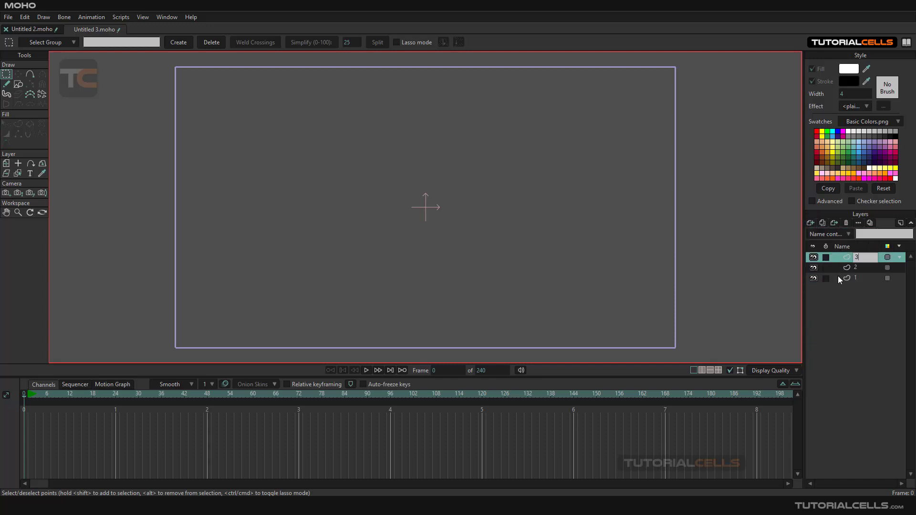
key(Return)
Reorder the layers so that 1 is uppermost, 2 in the middle and 3 lowest.
drag(850, 268, 853, 283)
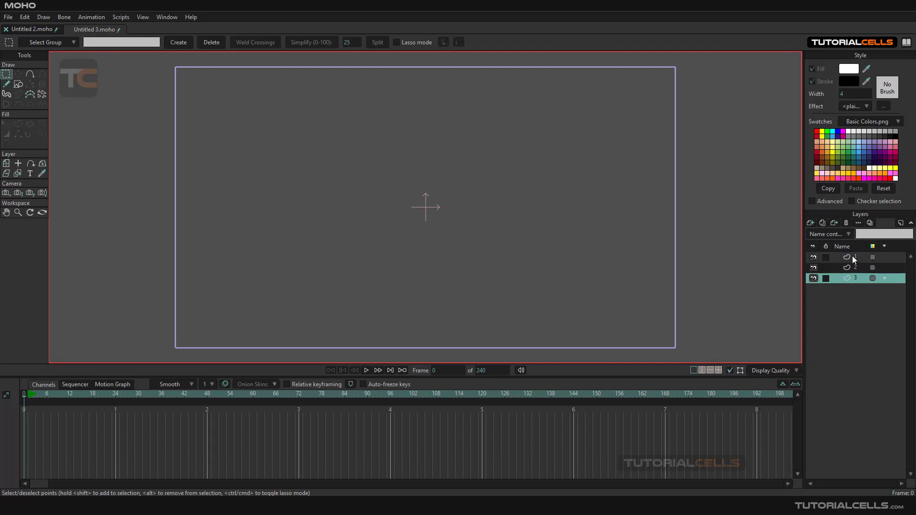
click(852, 258)
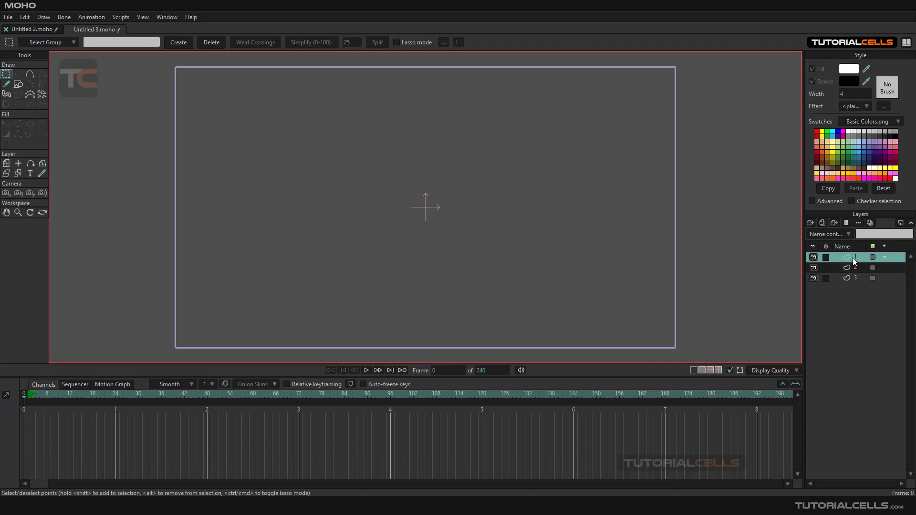
click(850, 267)
click(847, 280)
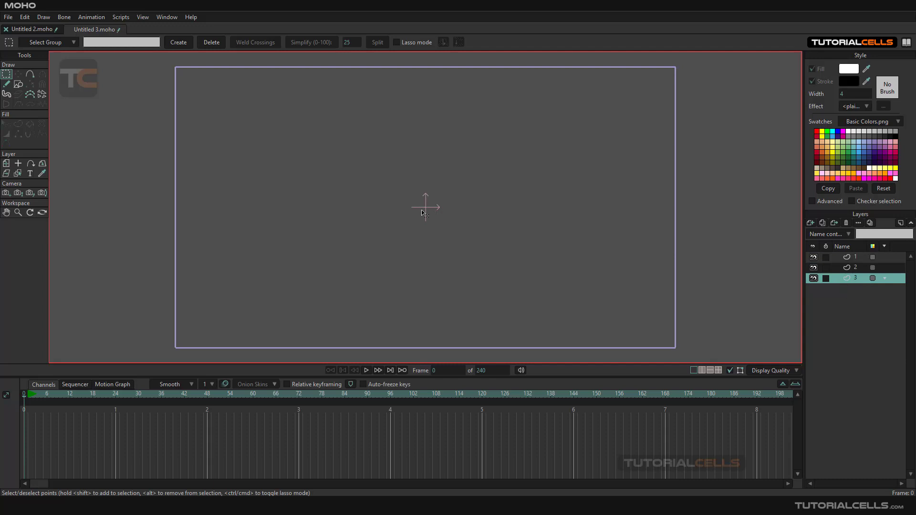
Draw three red-filled rectangles on layer 1: a large one in the centre and smaller ones at its upper right and left.
scroll(424, 212, up, 3)
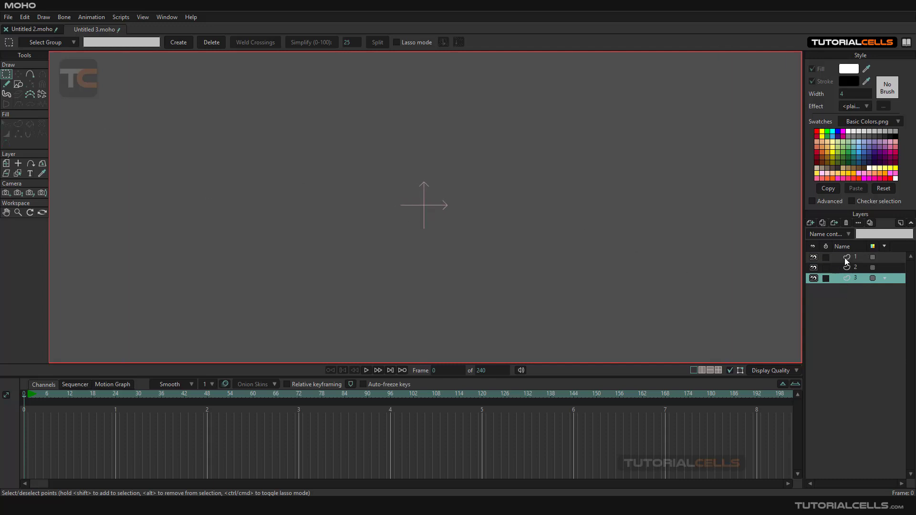
click(832, 260)
click(816, 131)
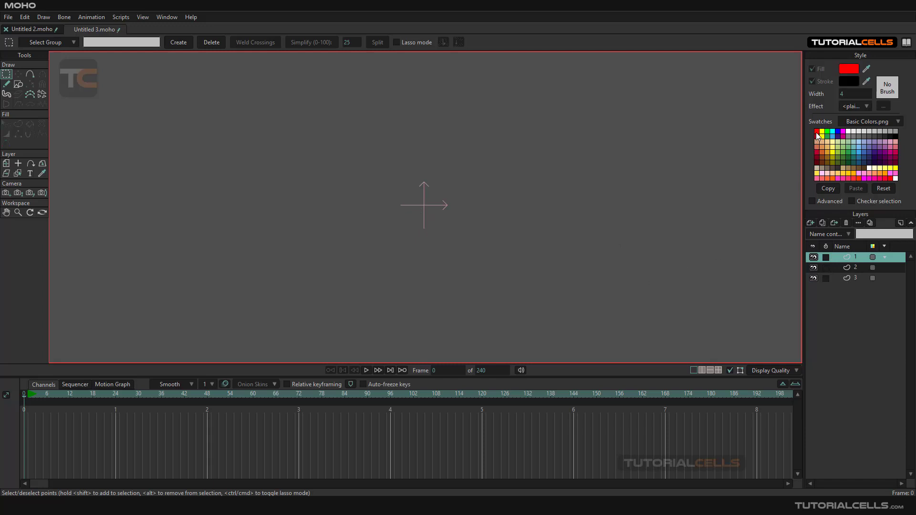
click(18, 84)
click(103, 42)
drag(362, 155, 509, 273)
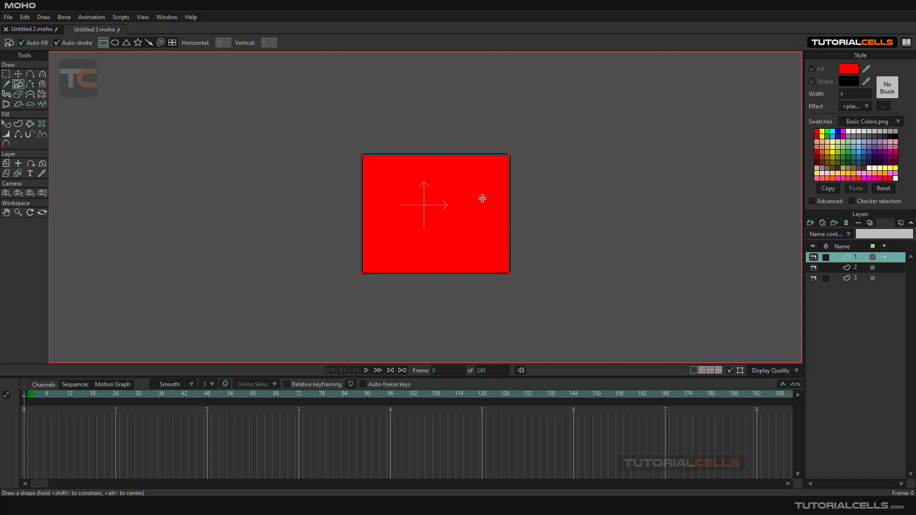
drag(549, 115, 626, 167)
drag(202, 204, 257, 263)
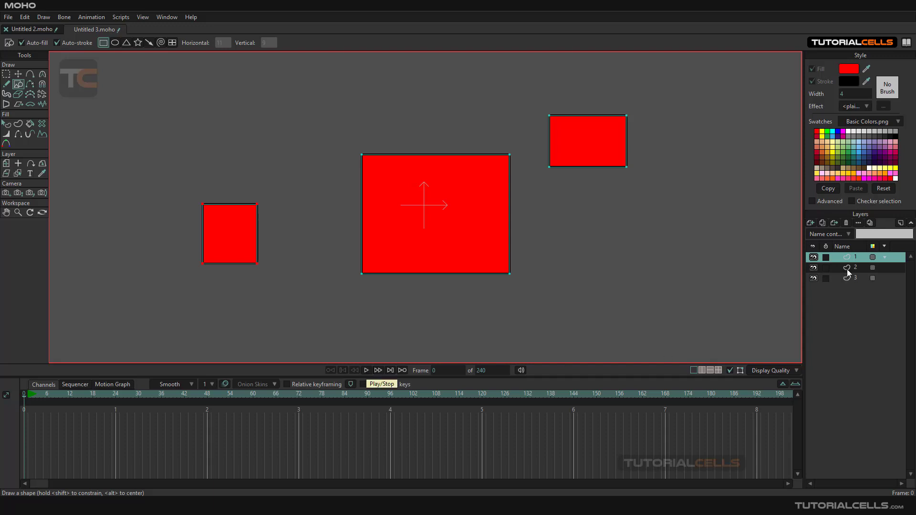
Hide layer 1 and draw three blue-filled triangles on layer 2, one large central and two smaller ones beside it.
click(814, 258)
click(849, 272)
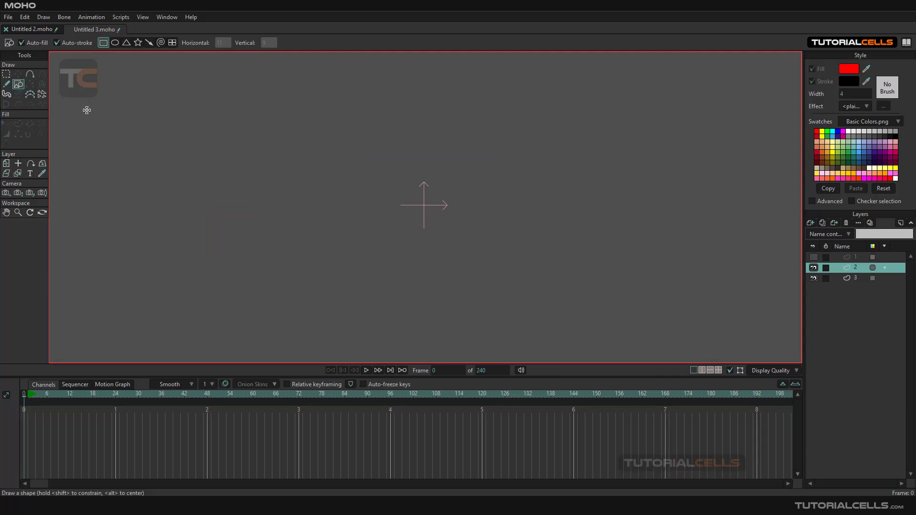
click(857, 153)
click(126, 43)
drag(368, 164, 518, 285)
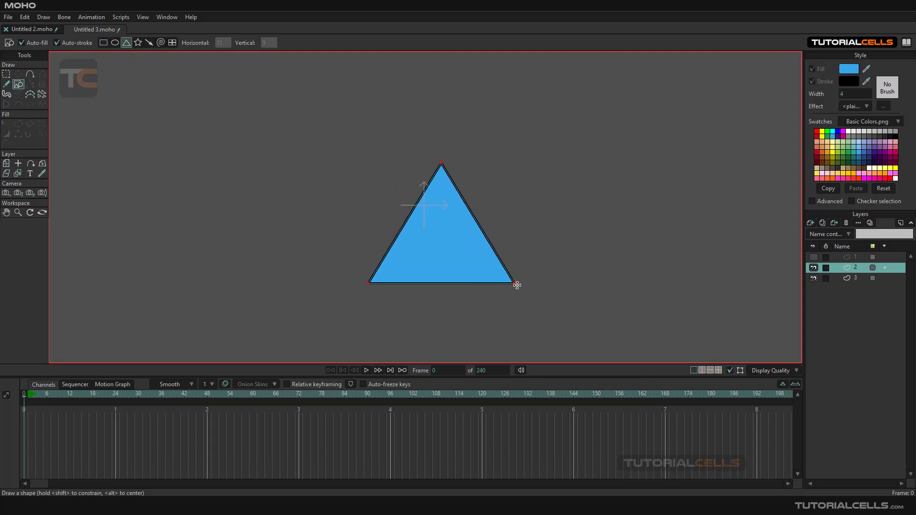
drag(567, 113, 655, 204)
drag(240, 225, 332, 294)
Hide layer 2 and draw three pale-yellow stars on layer 3: centre, upper right and lower left.
click(814, 268)
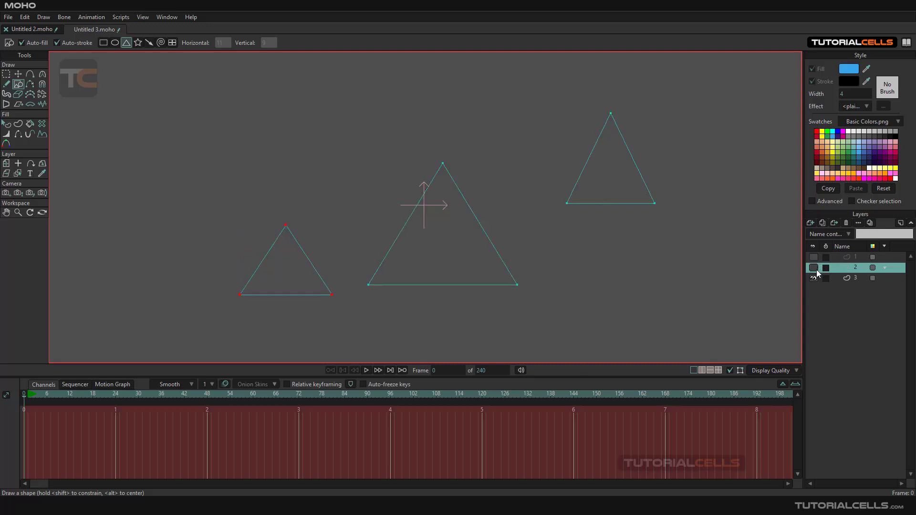
click(840, 277)
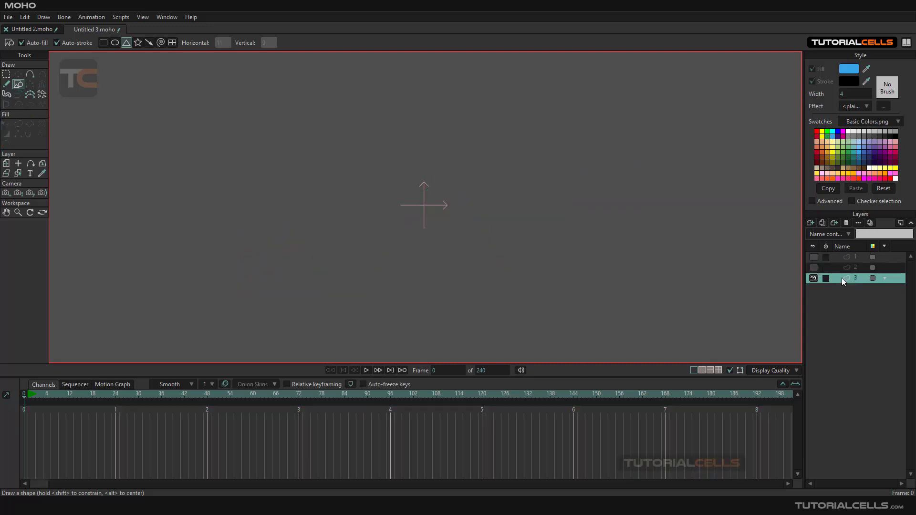
click(138, 42)
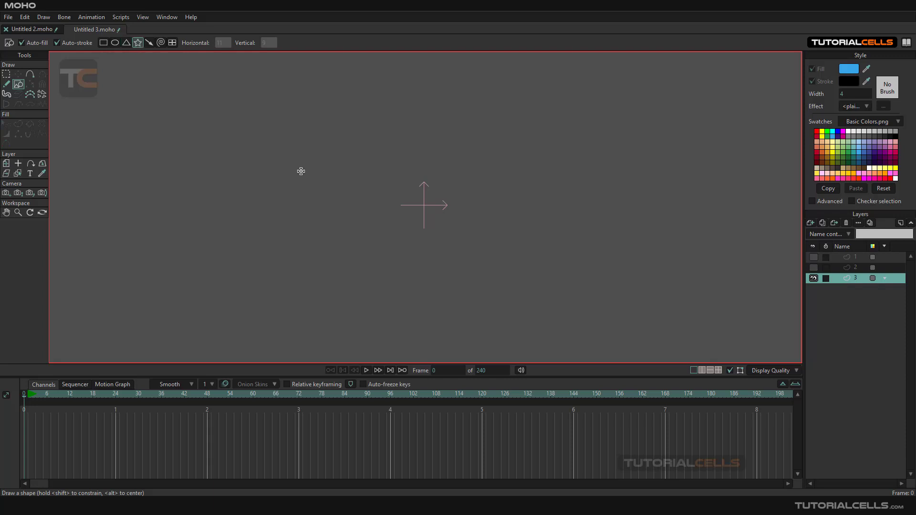
click(880, 168)
mouse_move(419, 202)
mouse_down()
mouse_move(444, 202)
mouse_move(566, 132)
mouse_up()
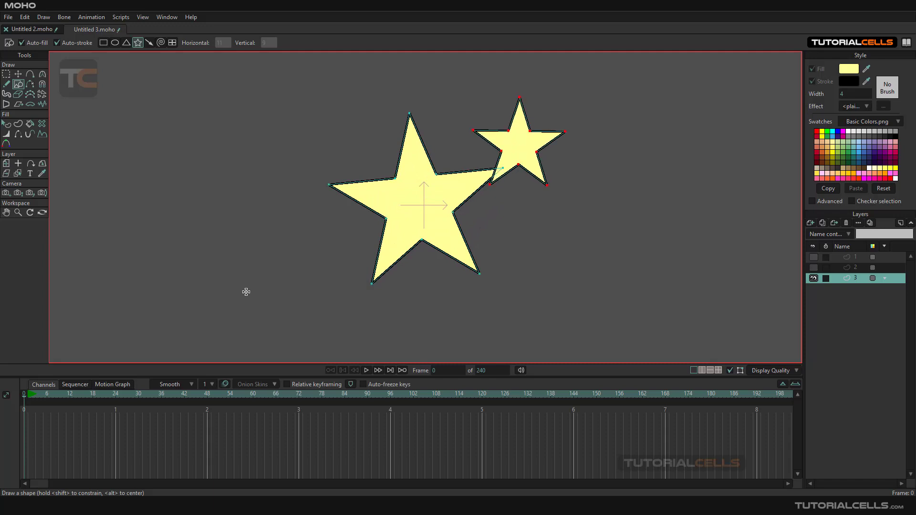
drag(246, 291, 324, 265)
Make layers 1 and 2 visible again and select each layer in turn, finishing on layer 1.
click(813, 257)
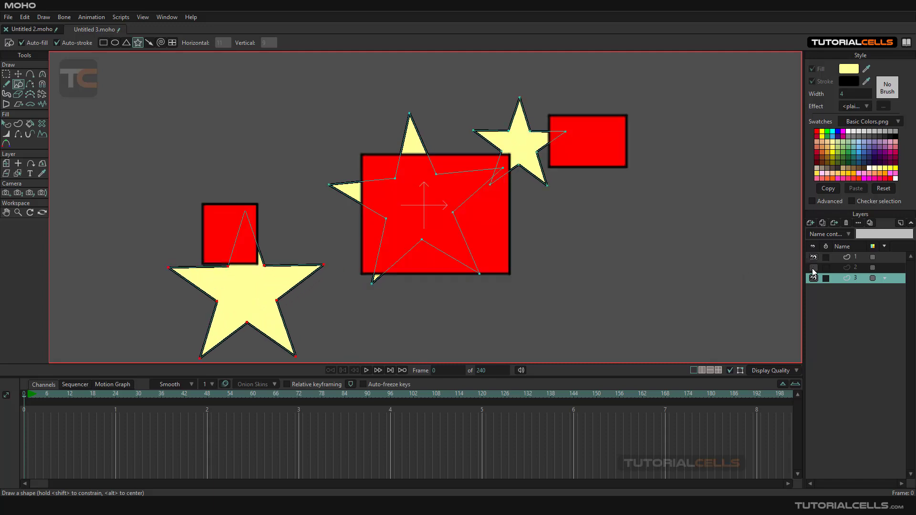
click(814, 269)
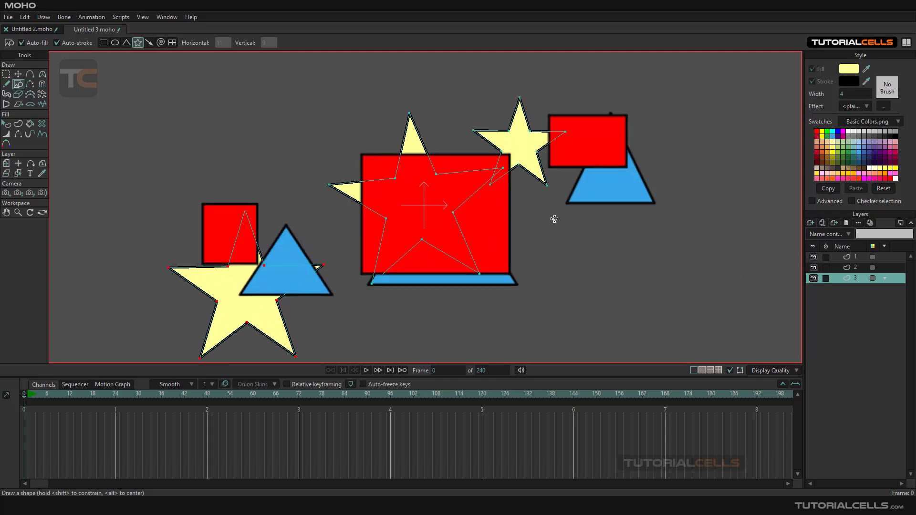
click(849, 266)
click(850, 258)
click(850, 268)
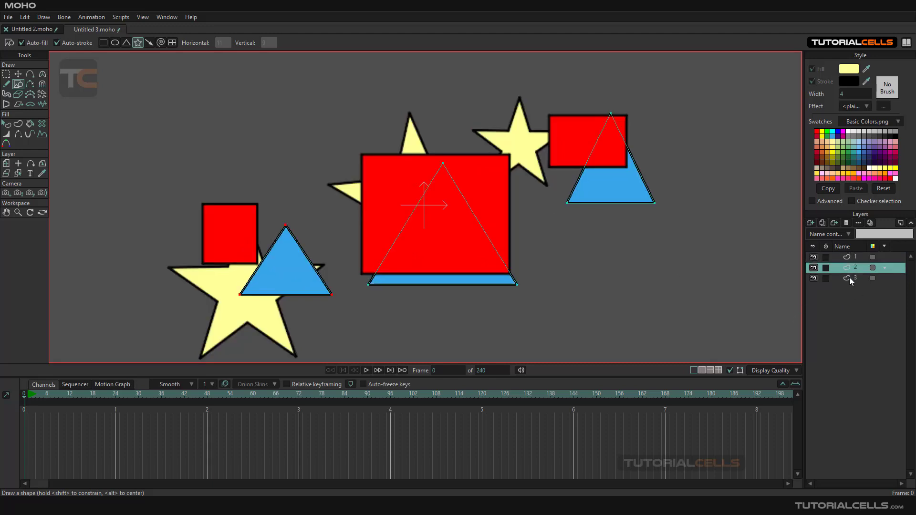
click(849, 278)
click(850, 260)
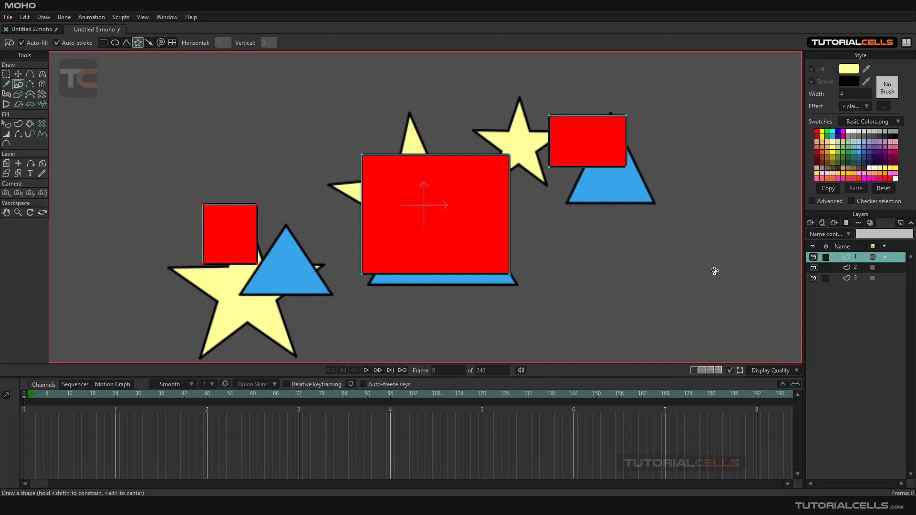
Move the large rectangle on layer 1 slightly up and left, and the upper-right rectangle slightly down and right.
scroll(489, 225, down, 3)
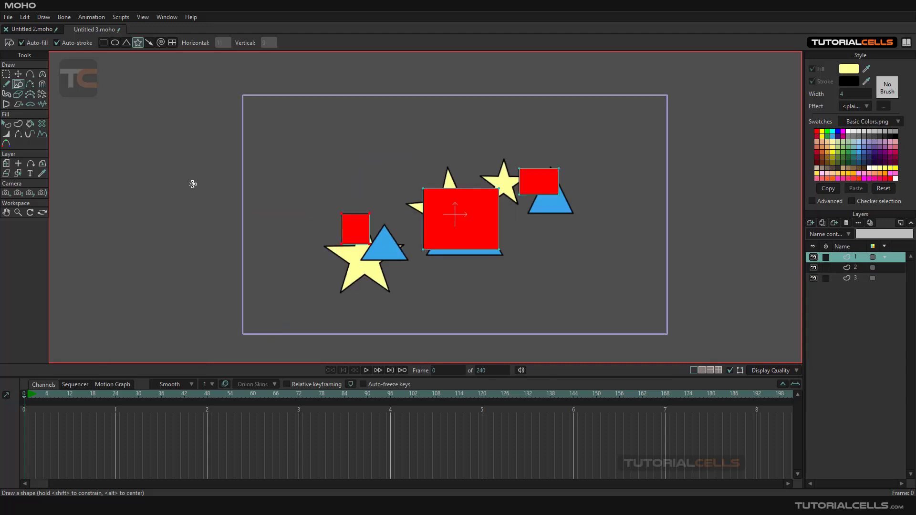
drag(448, 235, 438, 221)
key(ctrl+z)
click(18, 75)
click(444, 236)
mouse_move(444, 236)
mouse_down()
mouse_move(424, 216)
mouse_move(437, 232)
mouse_up()
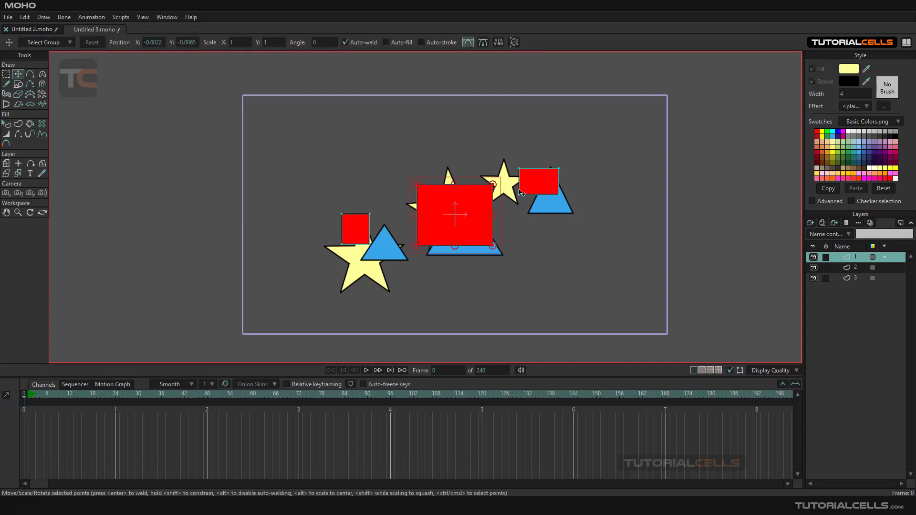
click(535, 190)
drag(535, 190, 540, 197)
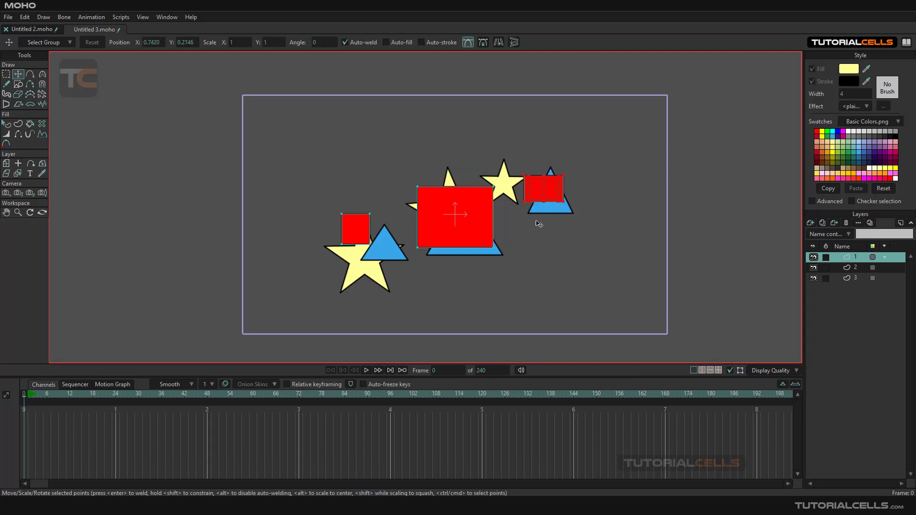
Try to select the upper-right star while layer 1 is active.
click(504, 176)
scroll(505, 175, up, 3)
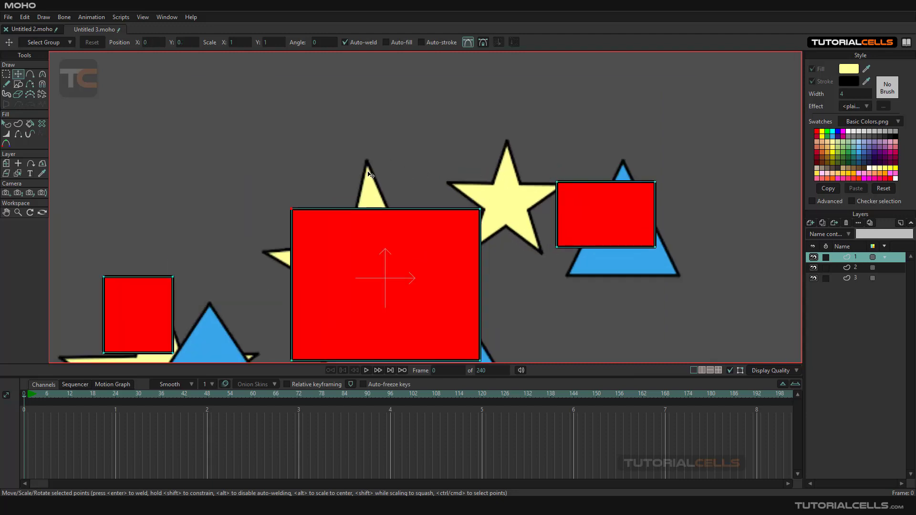
scroll(369, 174, down, 3)
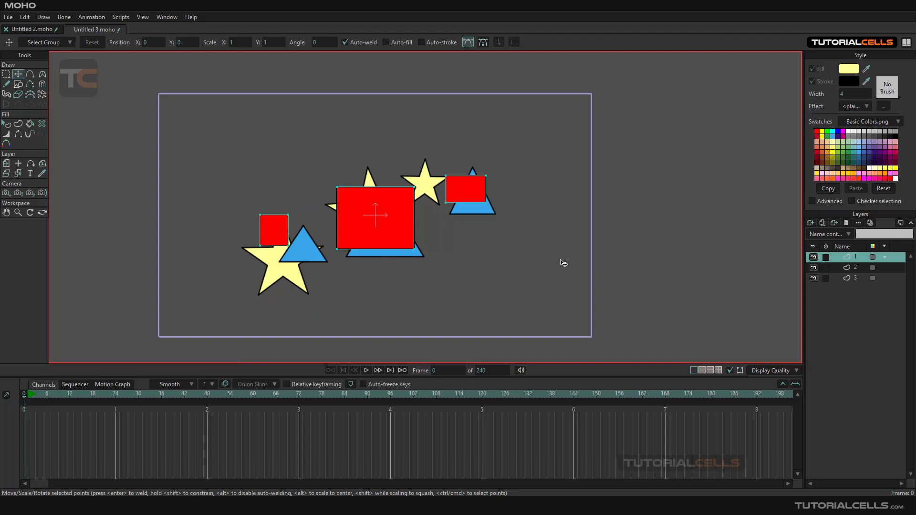
Select layer 2 and slightly reposition its large central triangle and its lower-left triangle.
click(849, 268)
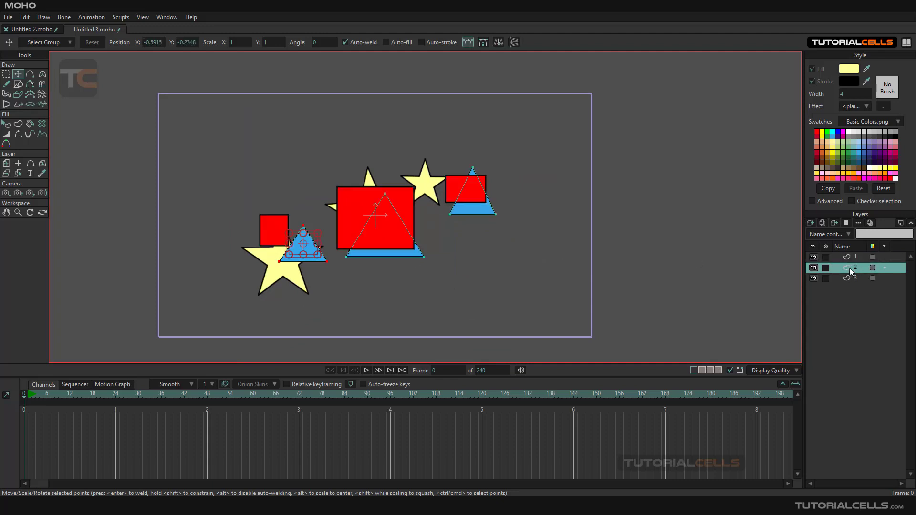
scroll(338, 265, up, 5)
double_click(411, 243)
drag(365, 245, 366, 262)
double_click(282, 238)
drag(281, 238, 286, 244)
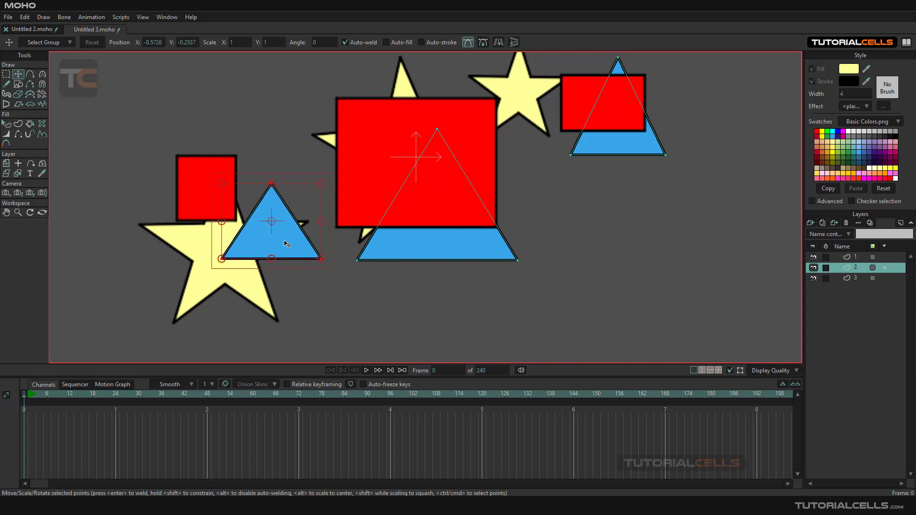
Select layer 3 and move its large central star slightly upward.
click(848, 279)
scroll(528, 245, down, 3)
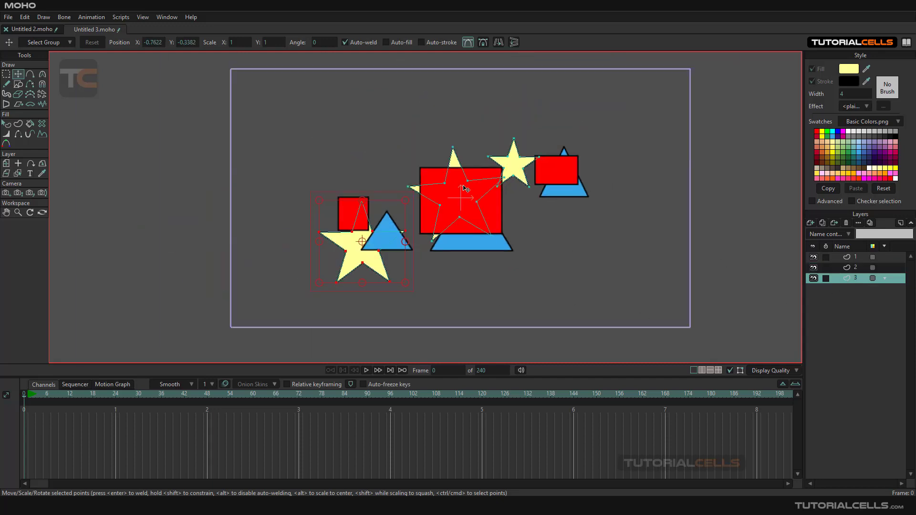
click(455, 157)
double_click(455, 157)
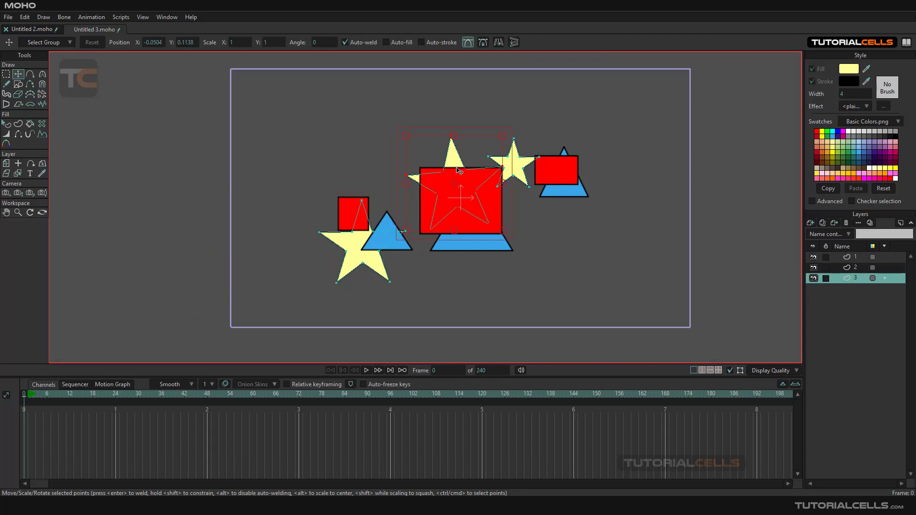
Delete the upper-right and lower-left stars from layer 3.
double_click(525, 166)
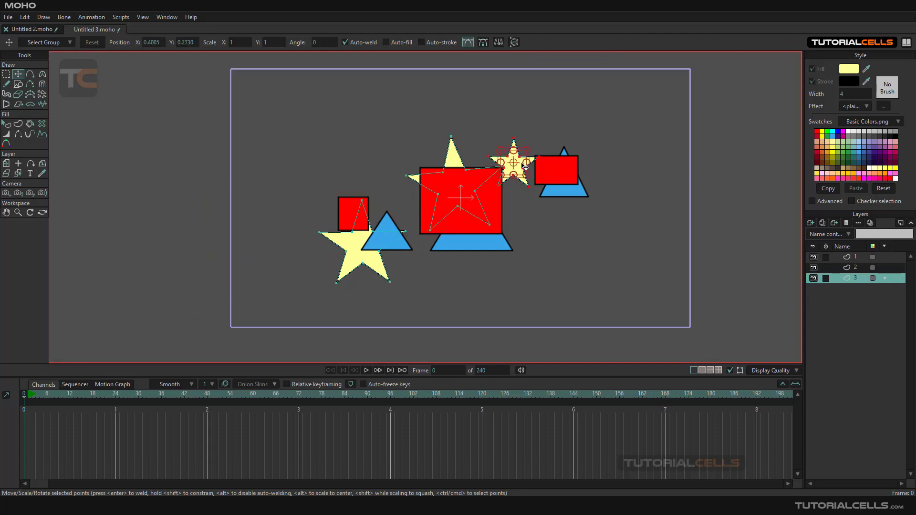
key(Delete)
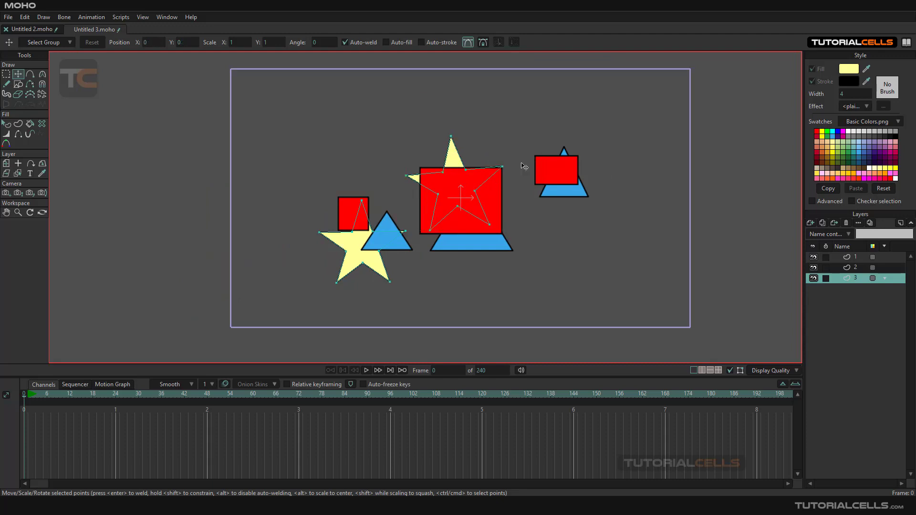
double_click(368, 267)
key(Delete)
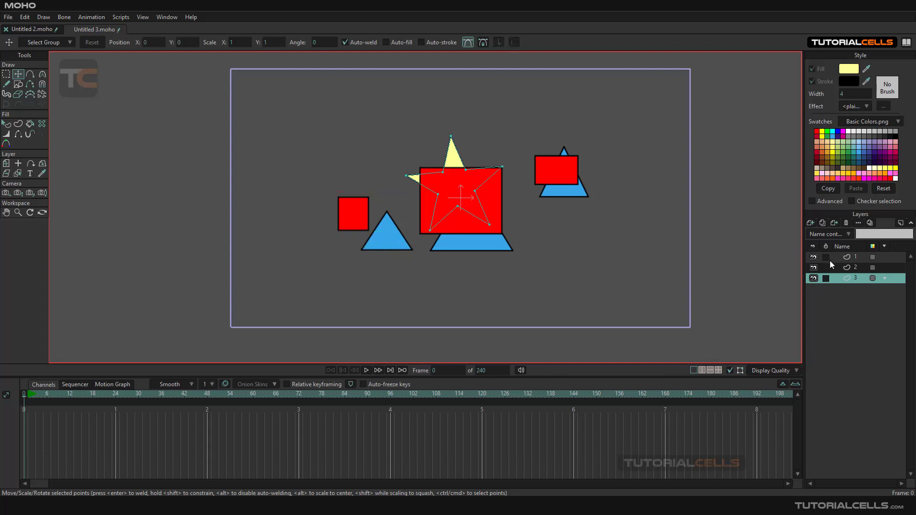
Select layer 2 and delete its lower-left triangle and the lower-right corner of its upper-right triangle.
click(846, 268)
key(Delete)
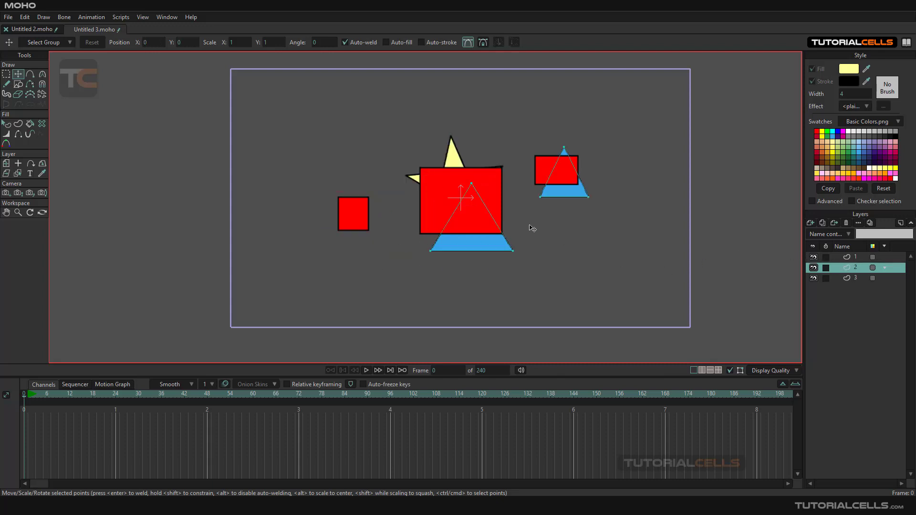
click(568, 197)
key(Delete)
Select layer 1 and delete its upper-right and lower-left rectangles, keeping the large central one.
click(842, 258)
click(567, 175)
key(Delete)
click(554, 174)
key(Delete)
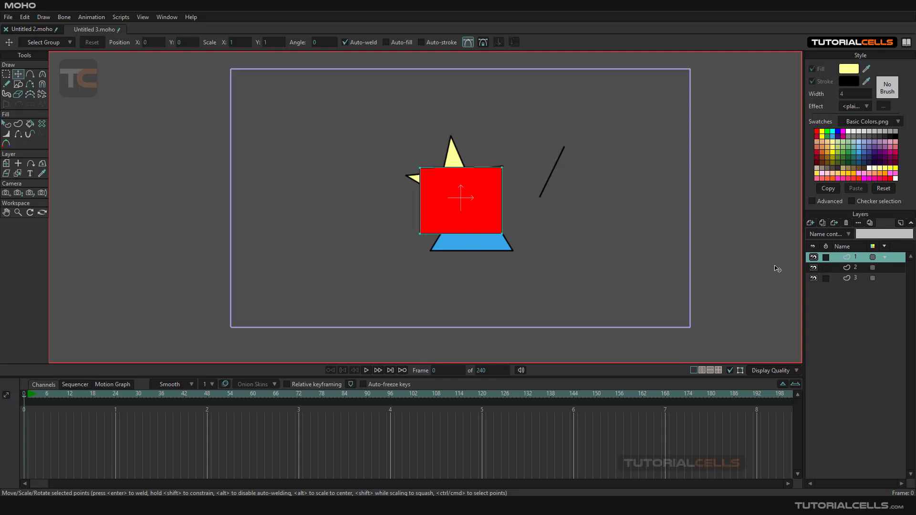
Delete the leftover diagonal line of the upper-right triangle from layer 2.
click(843, 268)
click(552, 174)
key(Delete)
Select each layer in turn to identify its shape, and move layer 3 to the top of the layer stack.
click(848, 277)
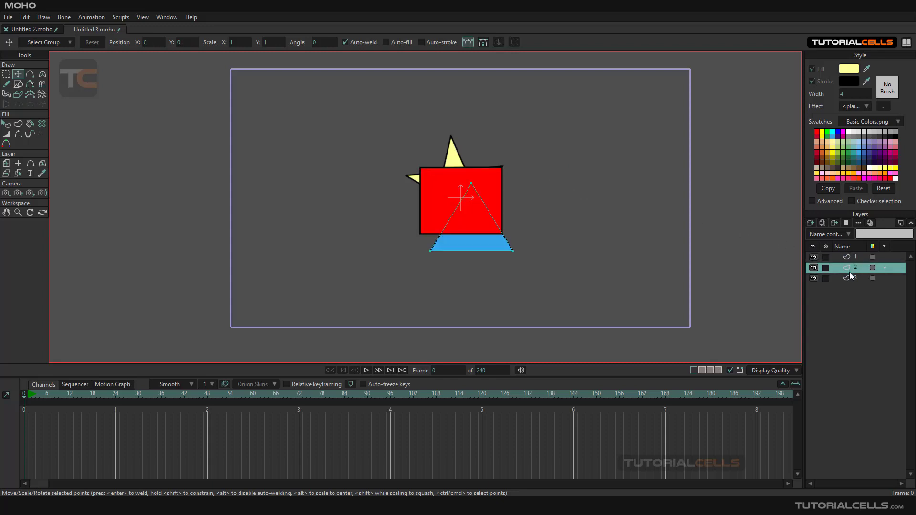
scroll(478, 220, up, 5)
scroll(475, 211, down, 3)
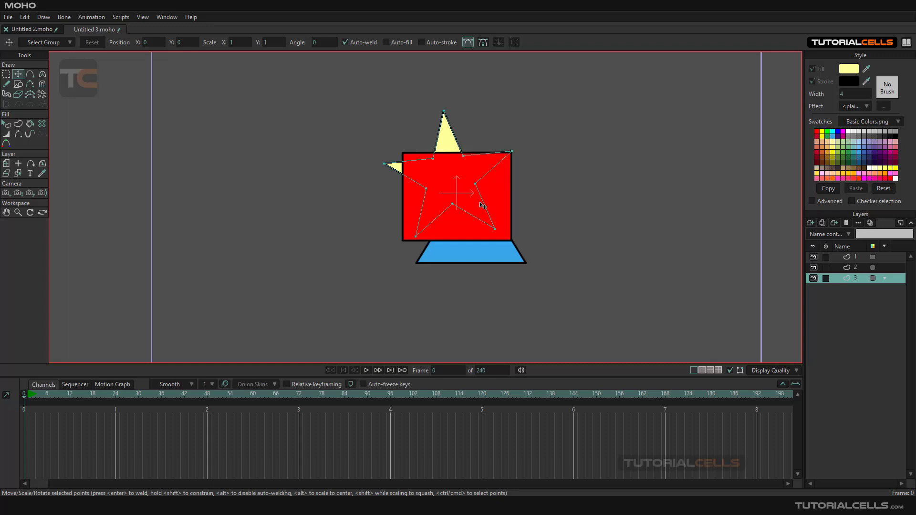
click(852, 268)
click(849, 256)
click(851, 278)
drag(847, 279, 832, 256)
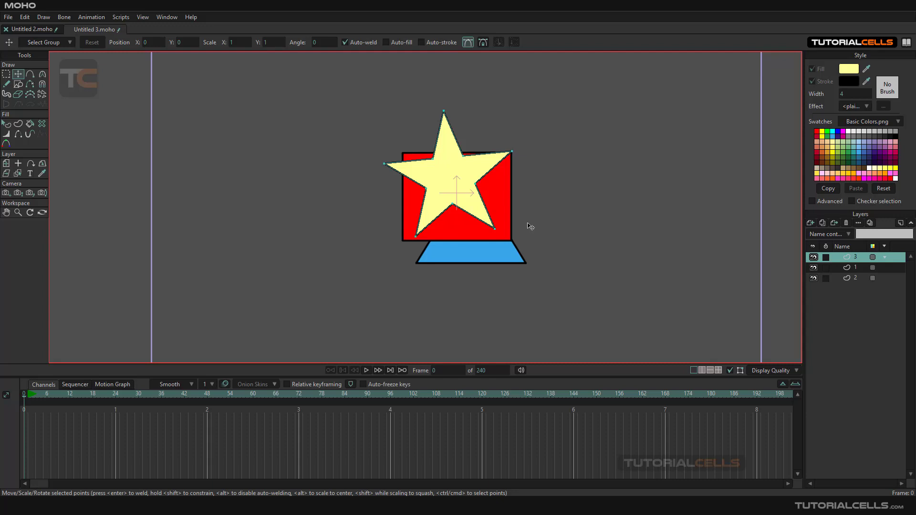
Orbit the workspace to examine the stacked layers from the side, and reset the view.
click(42, 213)
drag(482, 196, 232, 320)
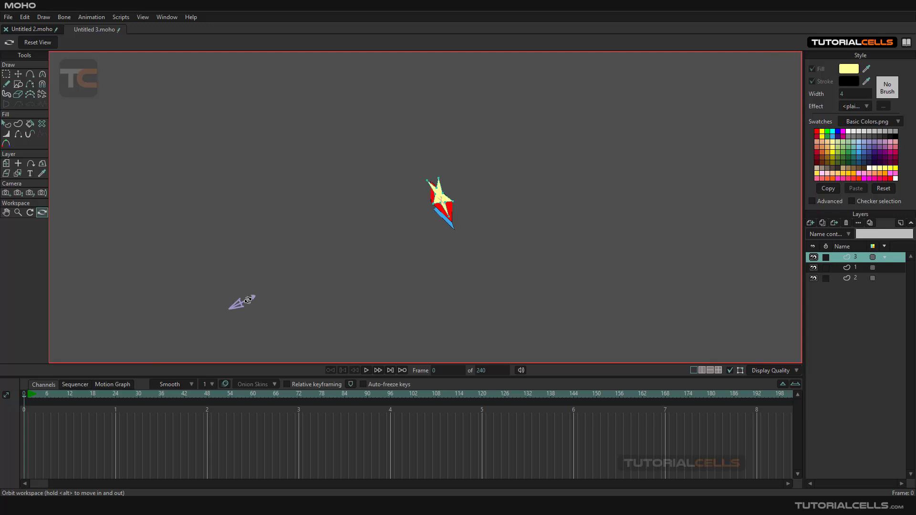
click(29, 42)
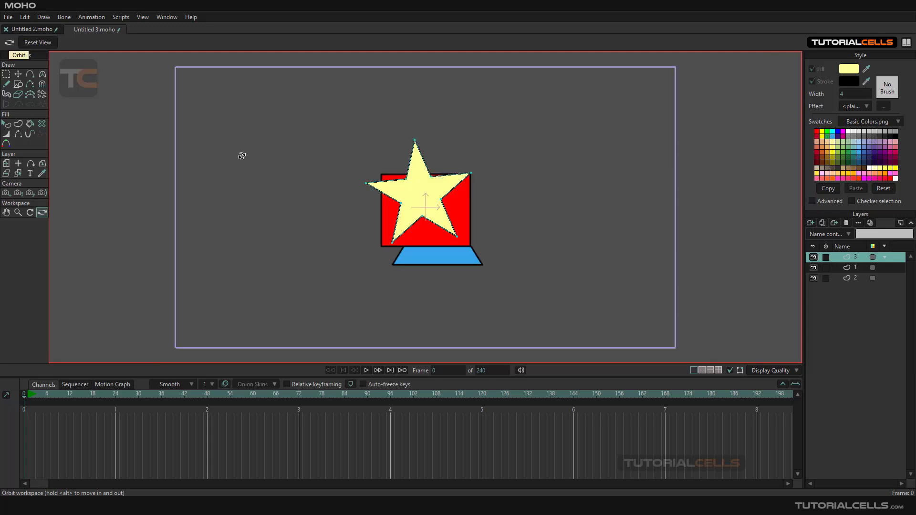
Split the workspace into two side-by-side views and orbit the second one to show the layers at an angle.
click(702, 371)
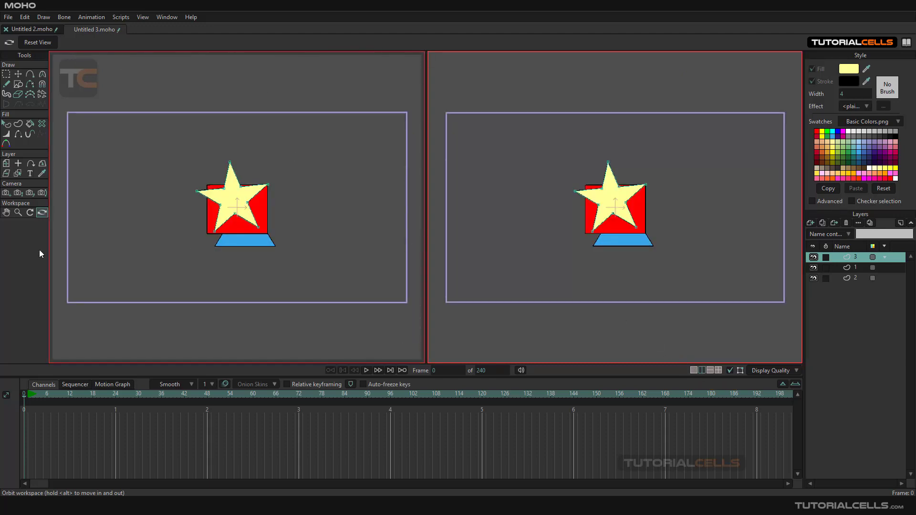
drag(477, 166, 581, 227)
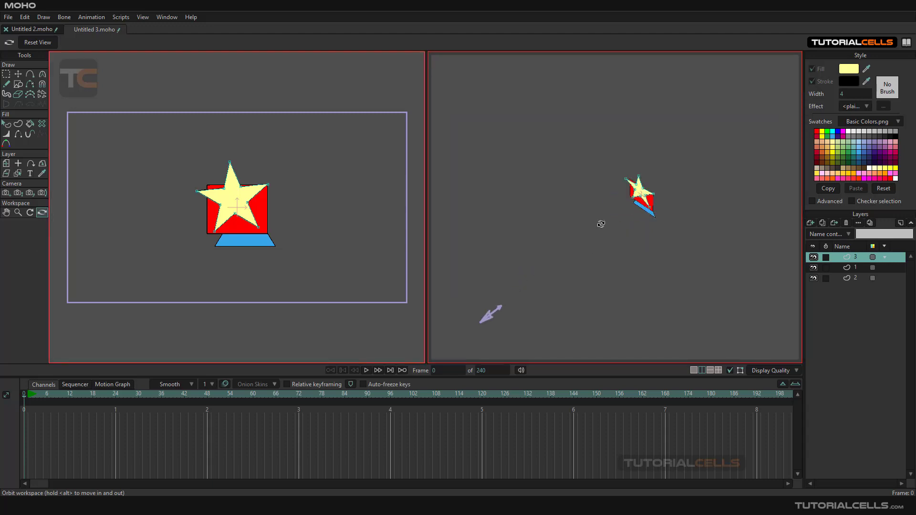
mouse_move(650, 205)
mouse_down()
mouse_move(593, 185)
mouse_move(603, 176)
mouse_move(596, 169)
mouse_move(651, 200)
mouse_up()
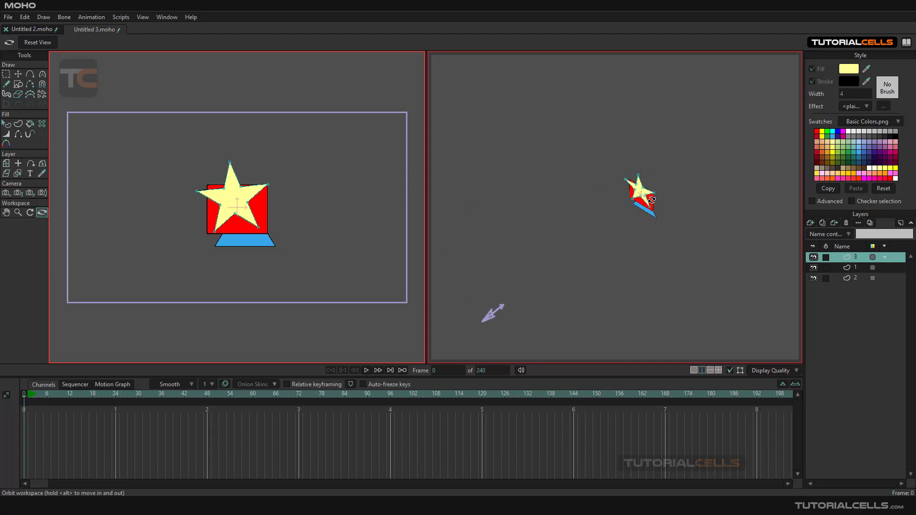
Shift the whole of layer 3 to about X -0.04, Y -0.08 and draw five additional stars around its central star.
click(5, 164)
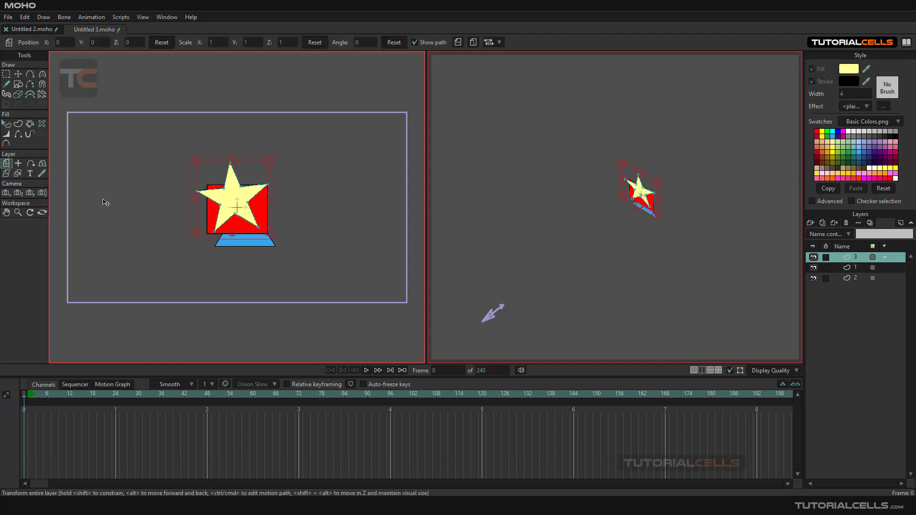
mouse_move(222, 204)
mouse_down()
mouse_move(203, 180)
mouse_move(198, 199)
mouse_move(214, 212)
mouse_move(232, 202)
mouse_move(204, 203)
mouse_move(222, 213)
mouse_up()
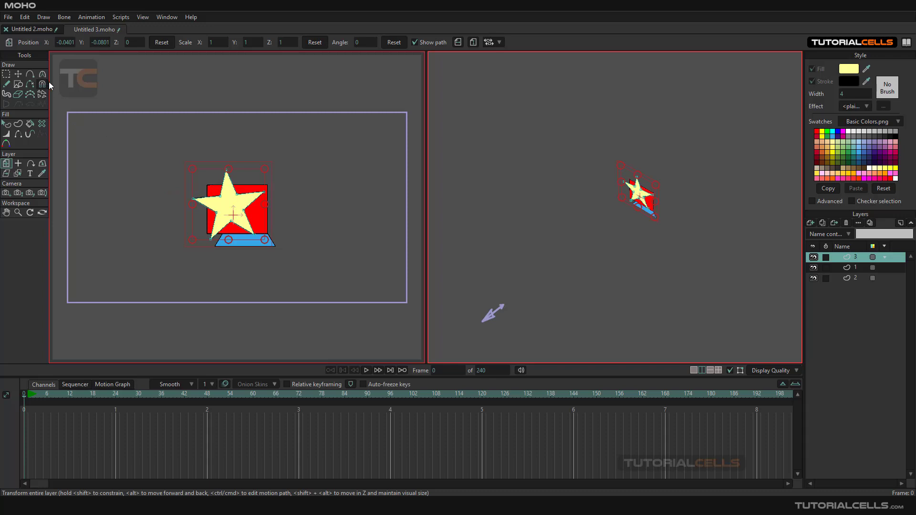
click(19, 82)
drag(264, 148, 297, 172)
drag(127, 187, 153, 205)
drag(145, 248, 160, 253)
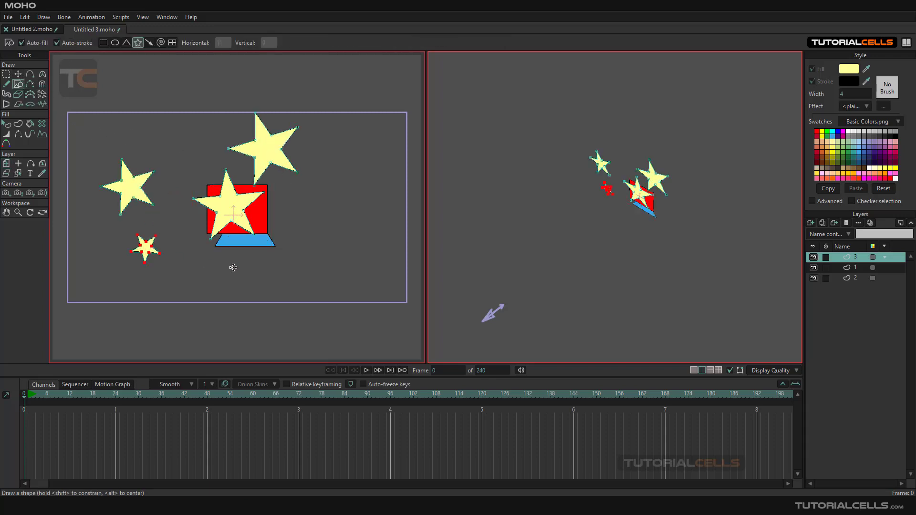
drag(237, 270, 258, 275)
drag(326, 224, 337, 232)
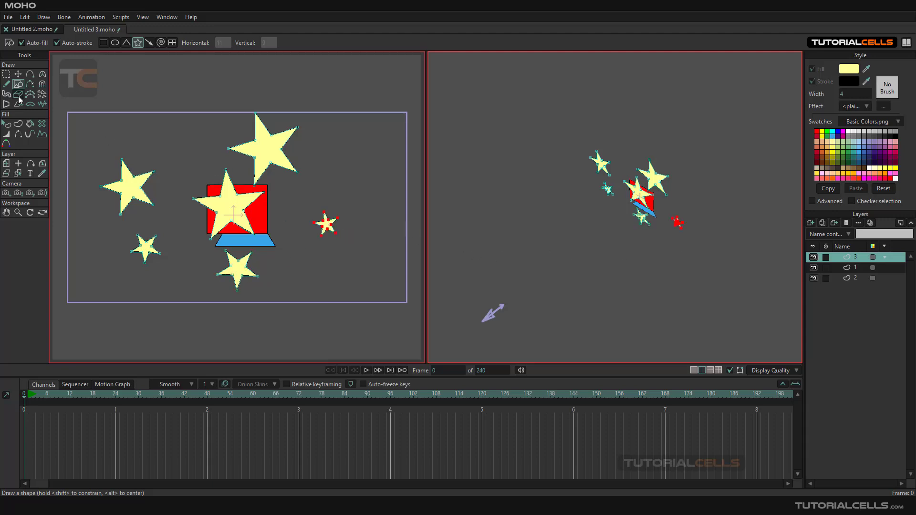
Reposition the small star beside the rectangle and the large upper-right star individually within layer 3.
click(18, 74)
drag(332, 230, 322, 225)
click(273, 157)
drag(273, 157, 281, 160)
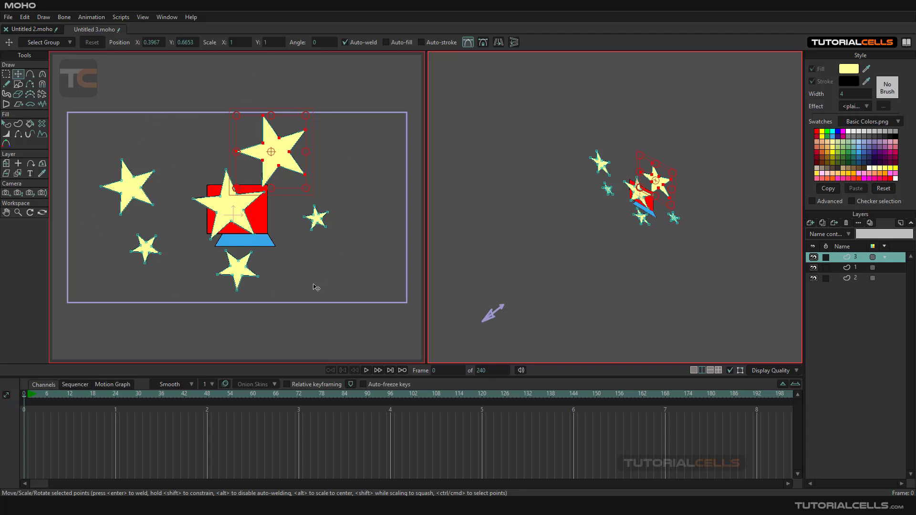
Transform the whole of layer 3, moving it to about X 0.045, Y -0.005 and scaling it uniformly to about 0.926.
click(6, 164)
drag(178, 208, 186, 201)
mouse_move(110, 110)
mouse_down()
mouse_move(150, 139)
mouse_move(112, 125)
mouse_up()
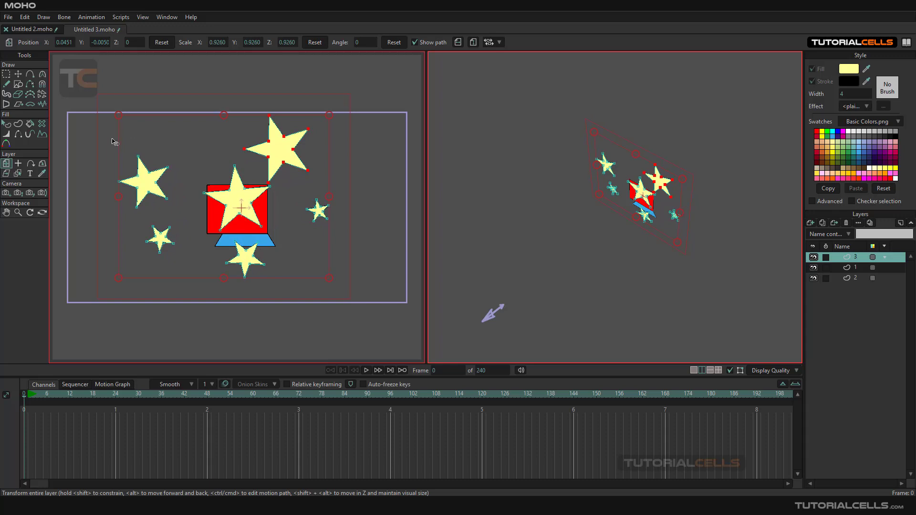
Try narrowing layer 3 to an X scale of about 0.89 and rotating it about -24 degrees, undoing each change.
drag(115, 192, 127, 200)
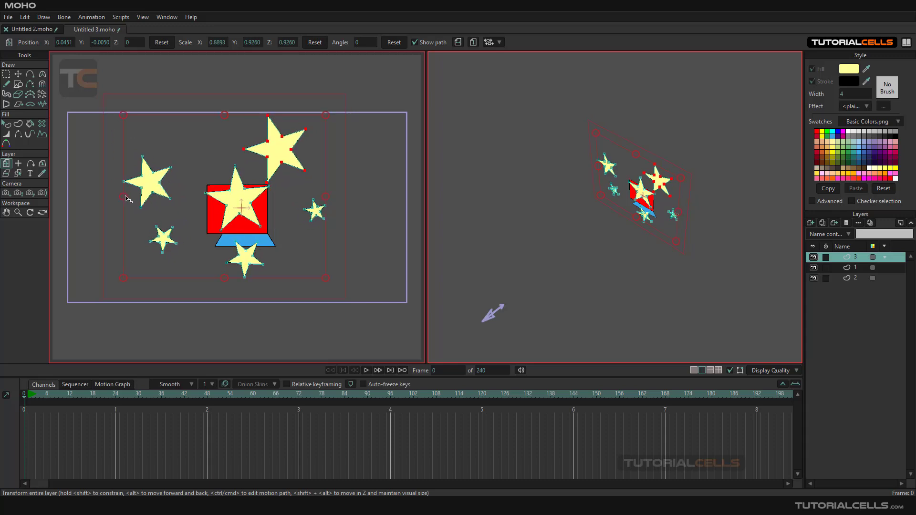
key(ctrl+z)
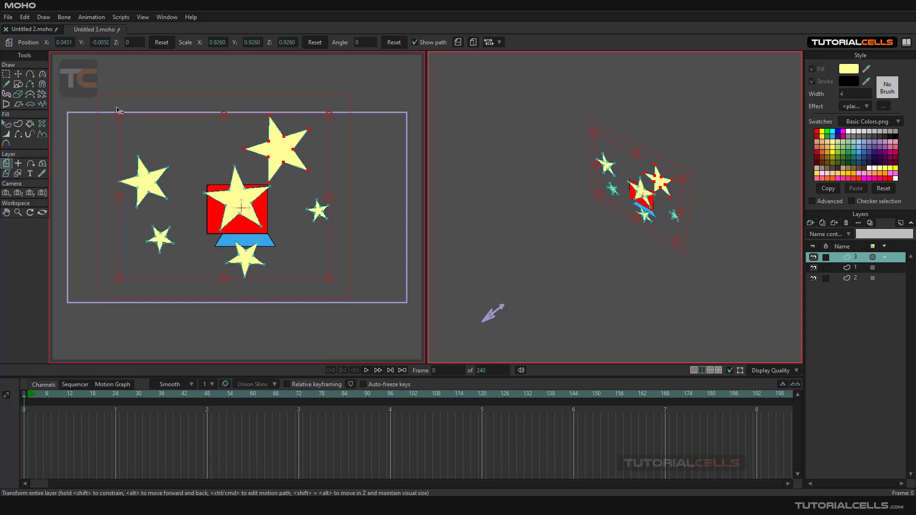
drag(115, 108, 188, 96)
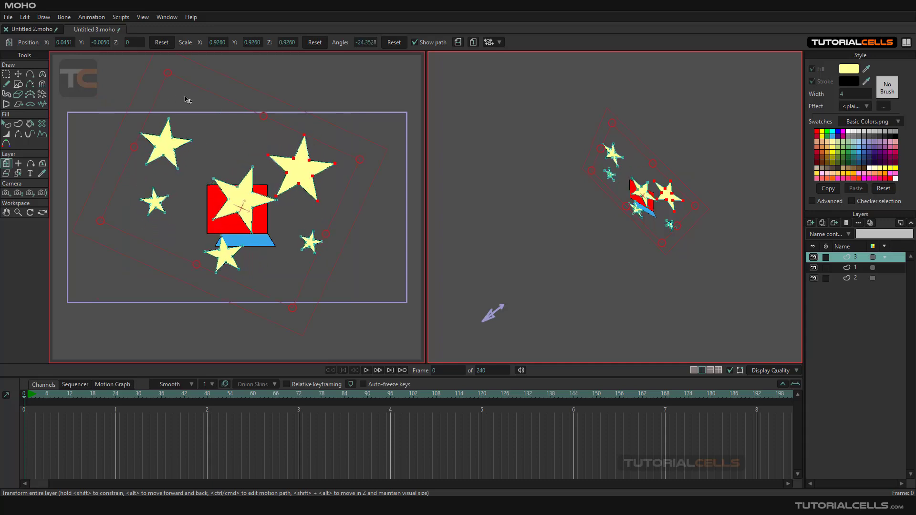
key(ctrl+z)
Move layer 3 to about X 0.13, Y -0.06 and bring it forward in depth to Z 0.50.
mouse_move(242, 211)
mouse_down()
mouse_move(250, 215)
mouse_move(243, 206)
mouse_up()
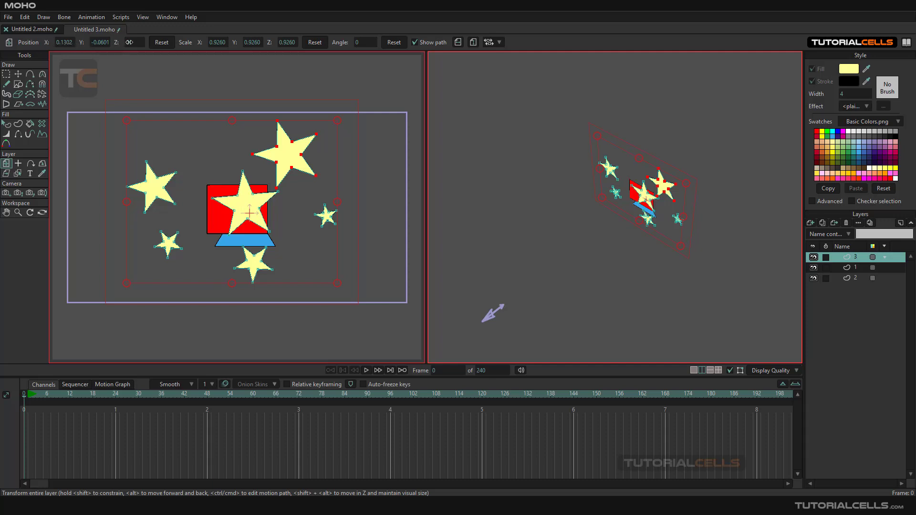
drag(131, 42, 139, 42)
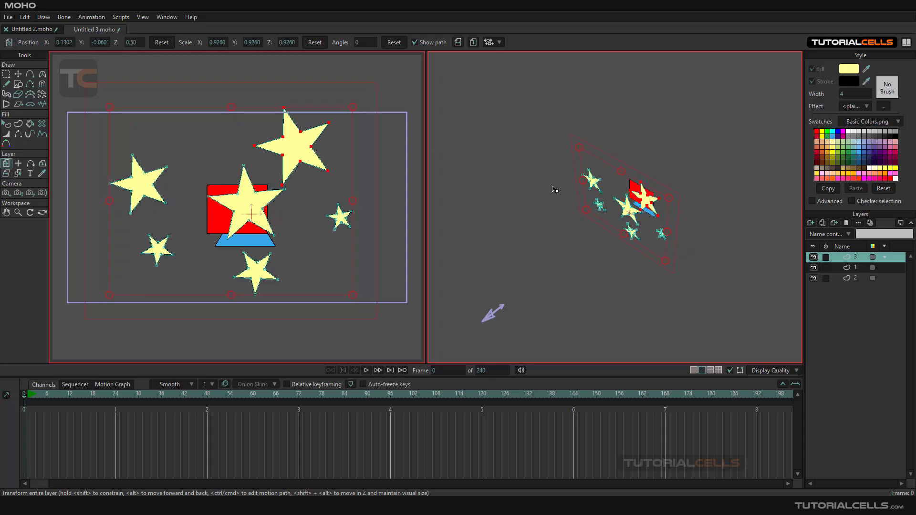
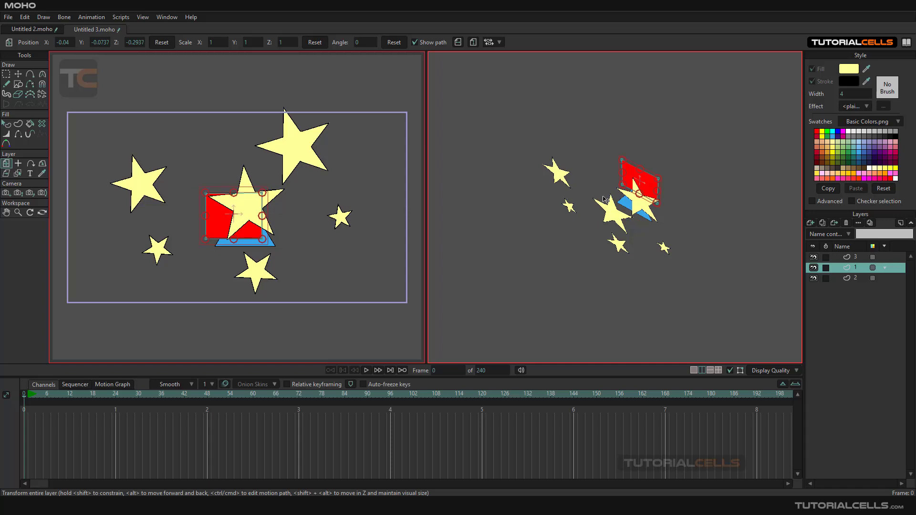
Orbit the second view until the layers appear nearly edge-on, and bring layer 1 forward in depth to about Z 1.89.
click(42, 212)
drag(541, 217, 526, 263)
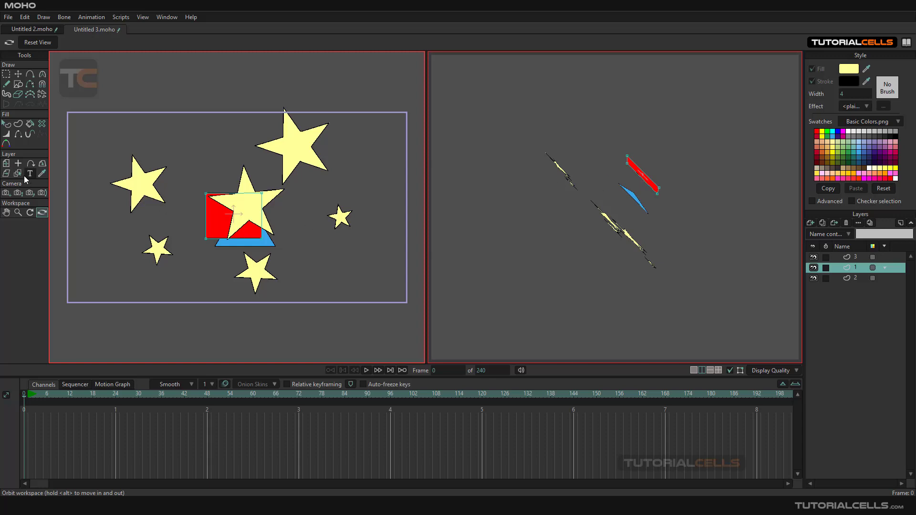
click(8, 164)
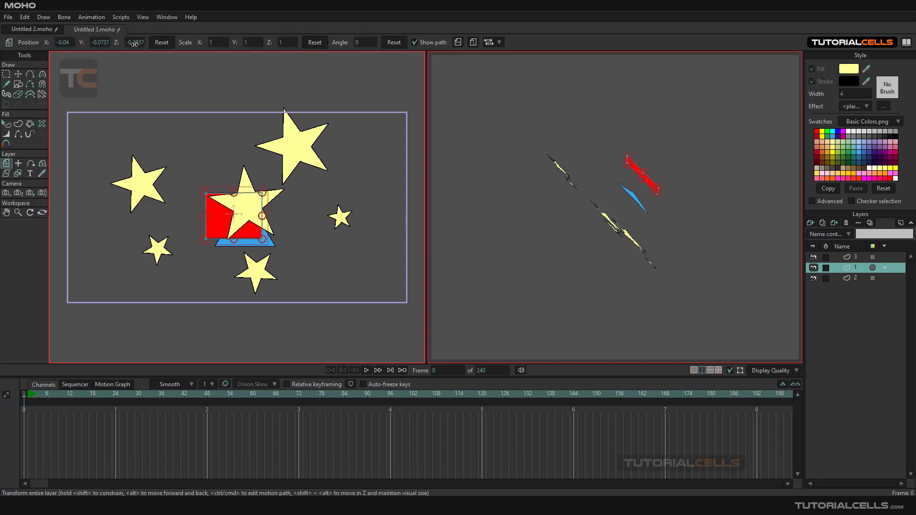
drag(134, 44, 134, 44)
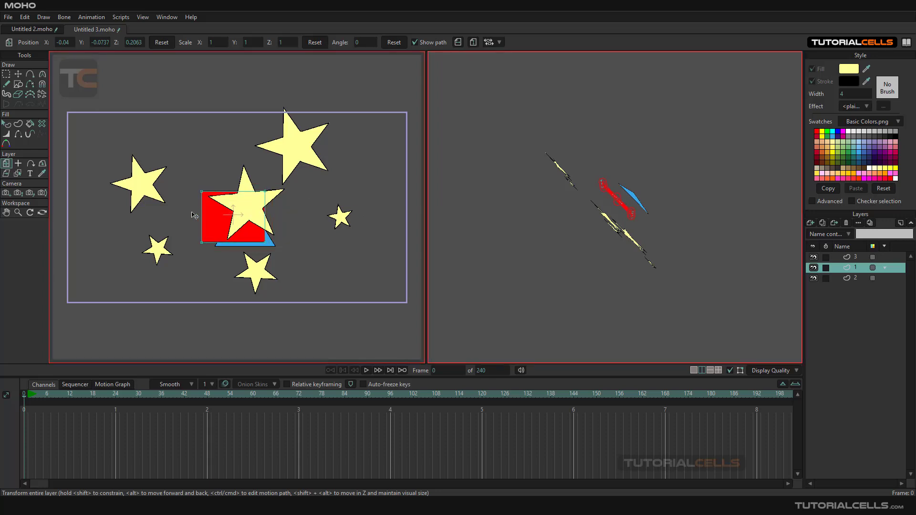
drag(192, 215, 238, 239)
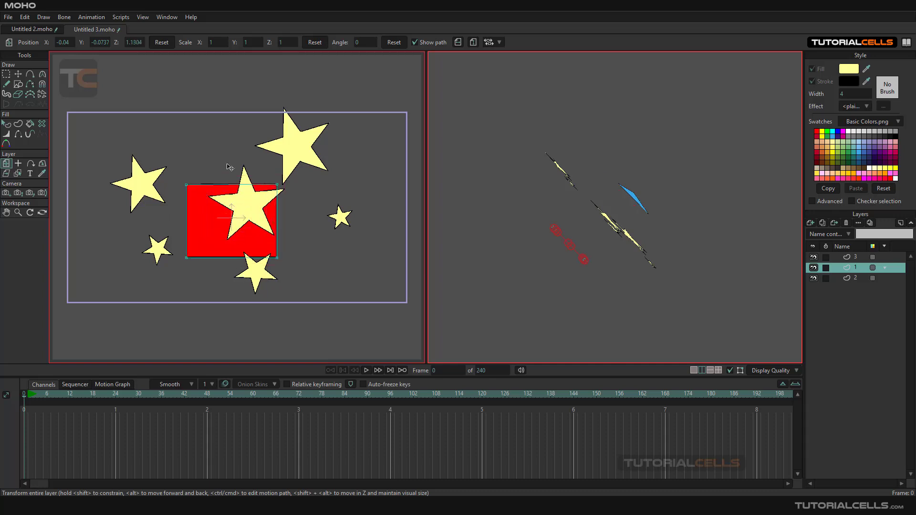
drag(227, 167, 231, 193)
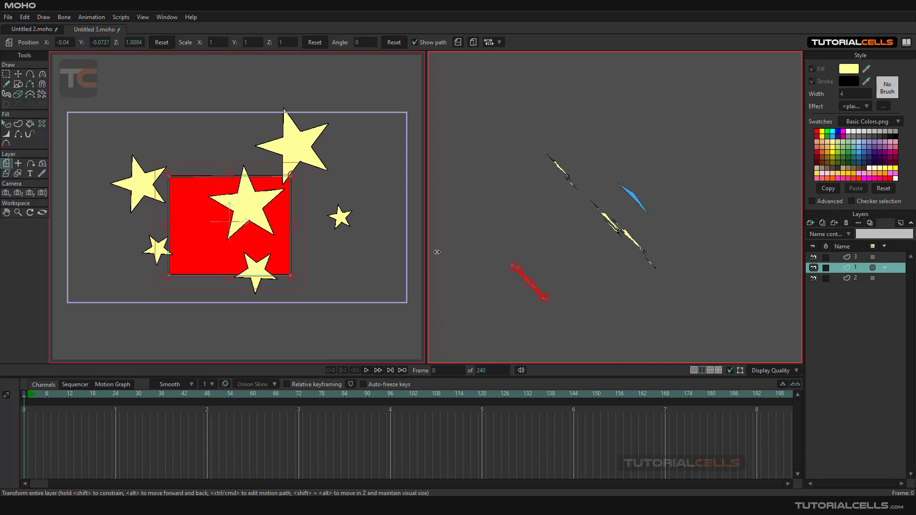
Push layer 1 back in depth to about Z 0.34, between the triangle and the stars.
scroll(549, 268, down, 2)
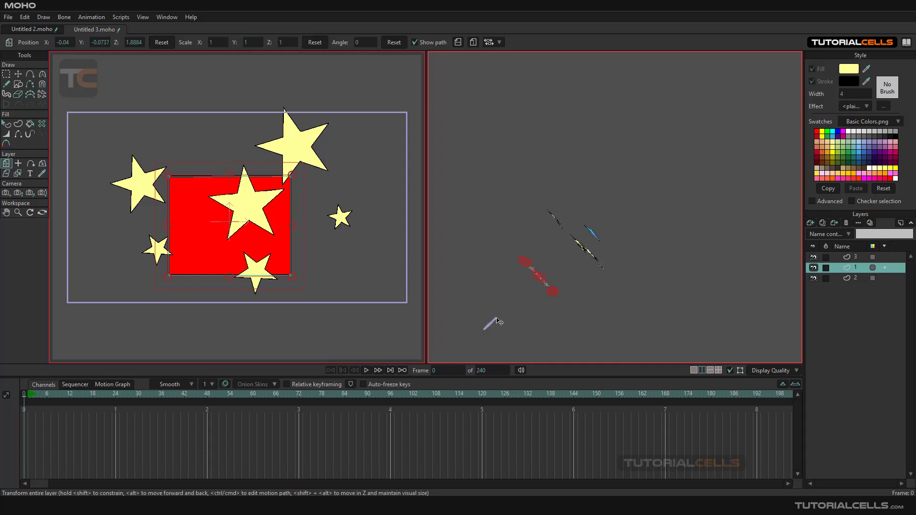
drag(239, 228, 258, 224)
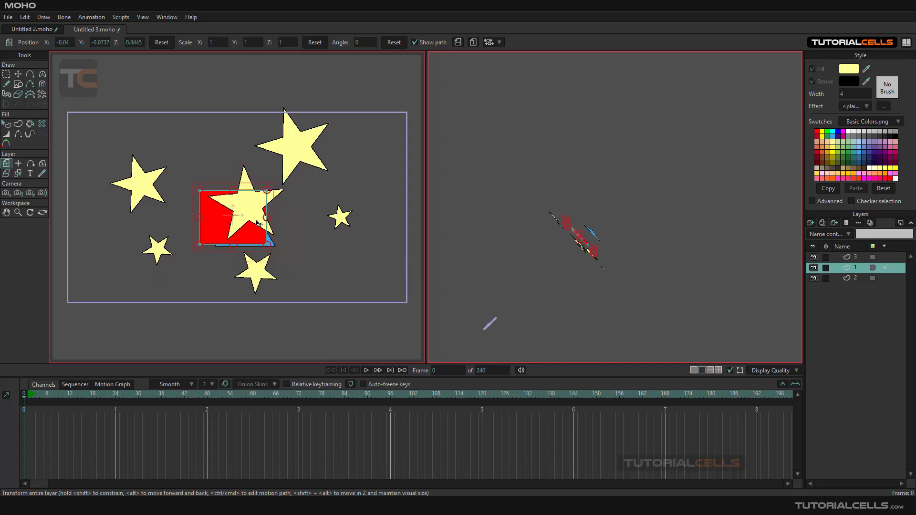
drag(577, 256, 572, 245)
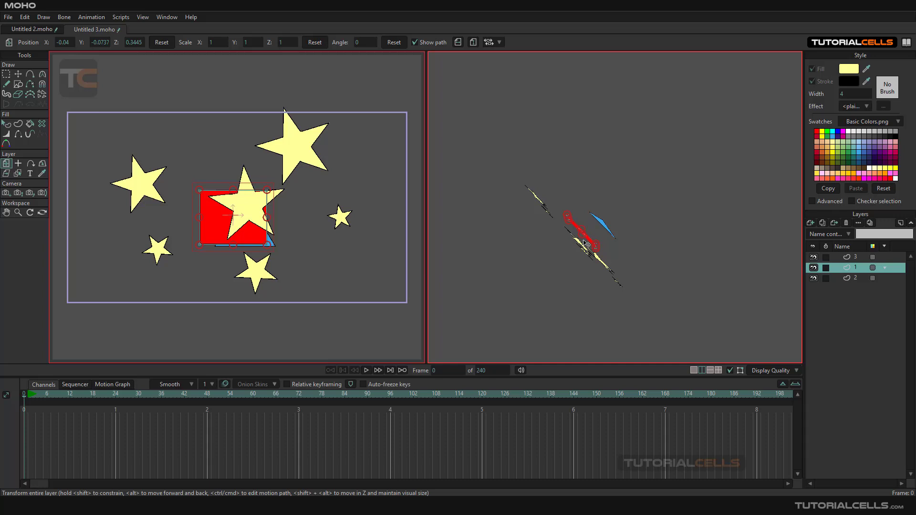
Move layer 3 to the bottom of the layer stack and nudge it slightly to about X 0.131, Y -0.055, Z 0.501.
click(847, 258)
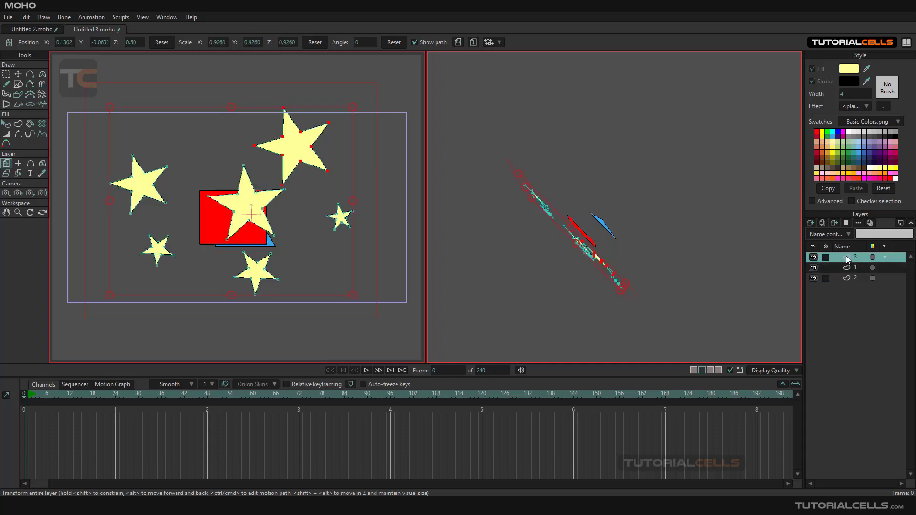
drag(849, 261, 852, 287)
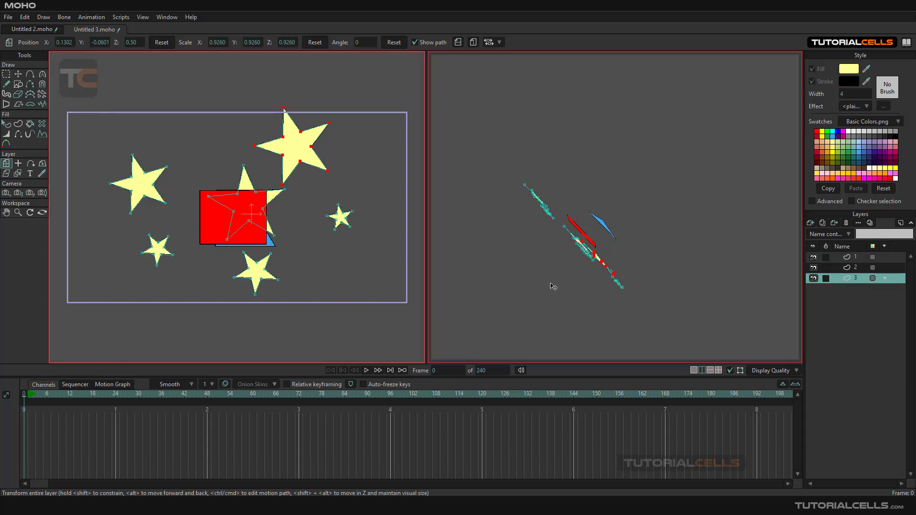
mouse_move(566, 286)
mouse_down()
mouse_move(577, 303)
mouse_move(573, 265)
mouse_move(560, 289)
mouse_up()
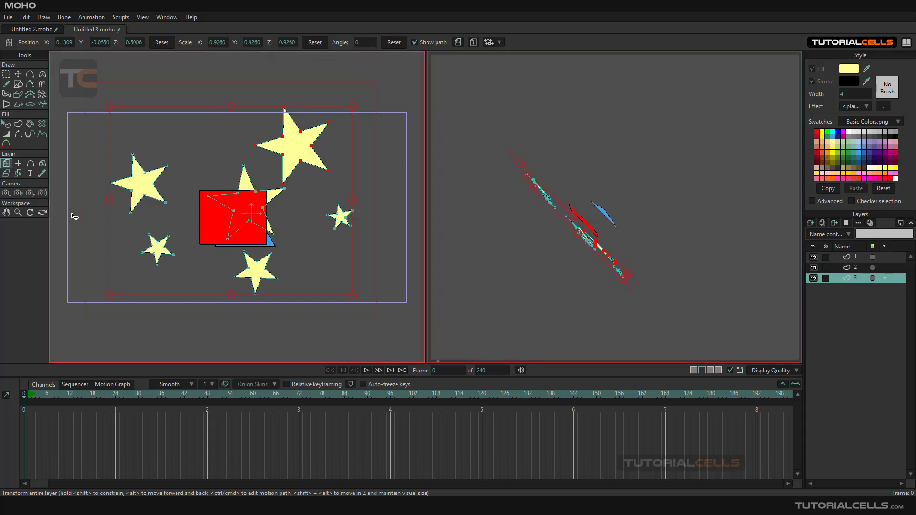
Orbit the second view to show the layers at an angle, and return layer 3 to the top of the layer stack.
click(42, 212)
drag(588, 277, 597, 232)
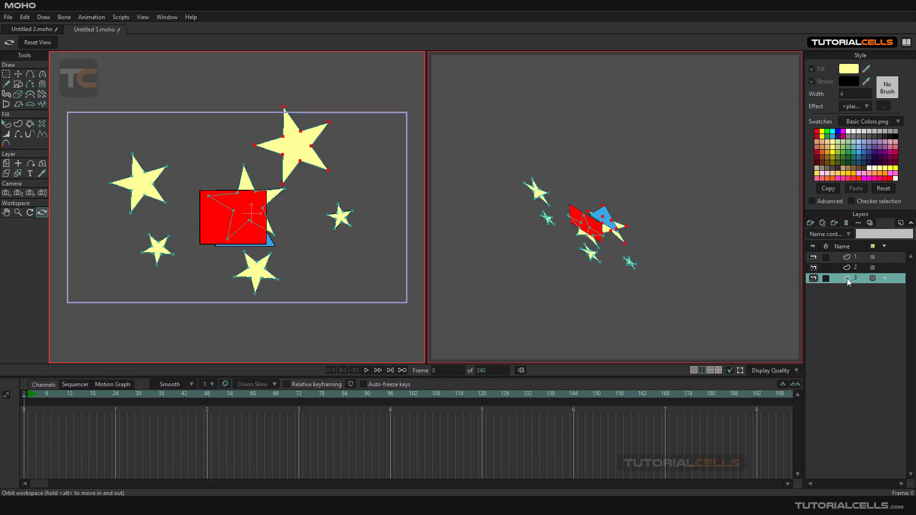
drag(849, 281, 848, 255)
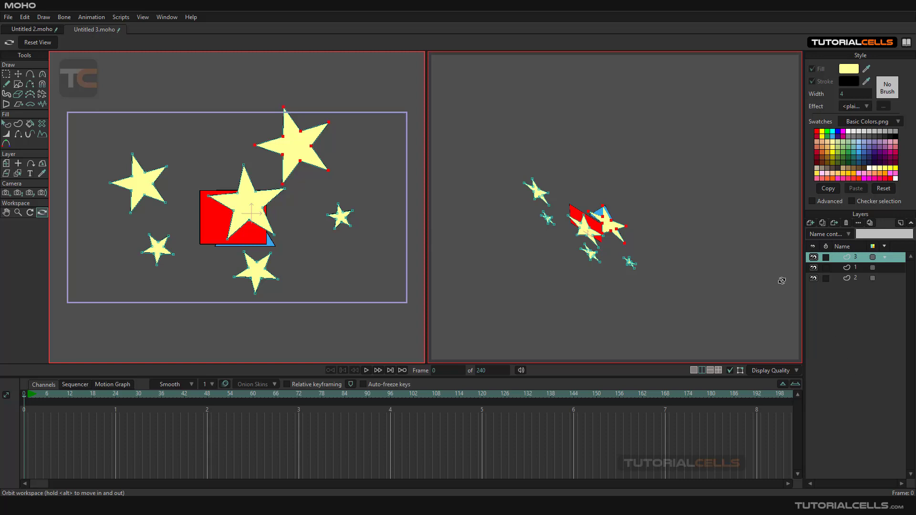
Try flipping layer 3 horizontally and vertically, restore its orientation, and check the layer alignment options without applying one.
mouse_move(564, 256)
mouse_down()
mouse_move(518, 243)
mouse_move(552, 276)
mouse_move(572, 270)
mouse_up()
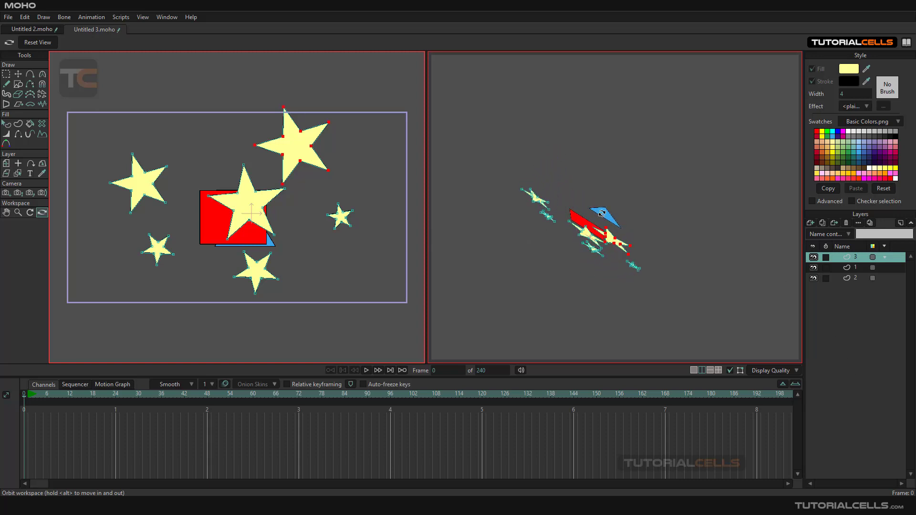
click(6, 163)
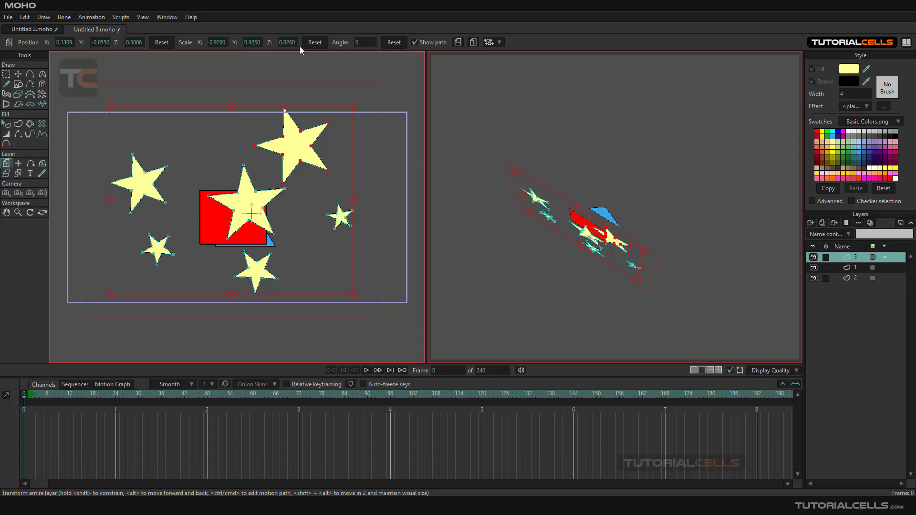
click(456, 43)
click(456, 44)
click(470, 45)
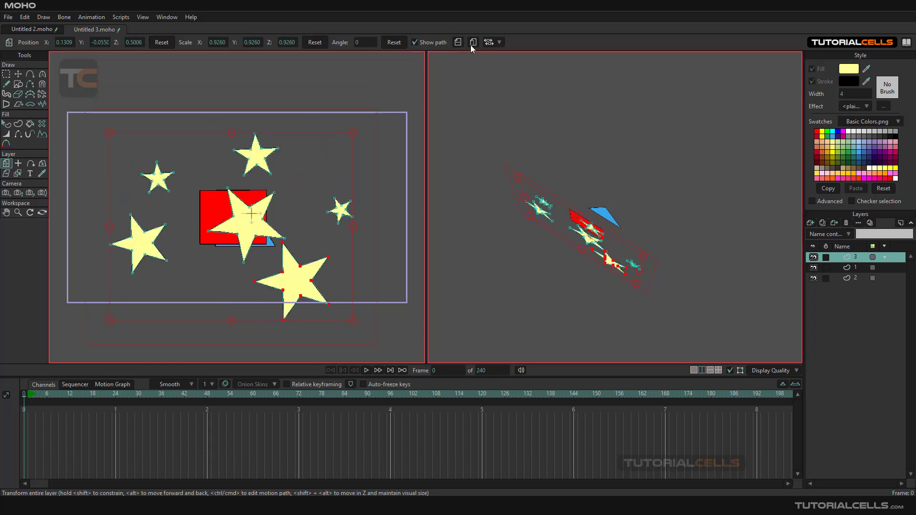
click(470, 44)
click(459, 42)
click(459, 44)
click(499, 41)
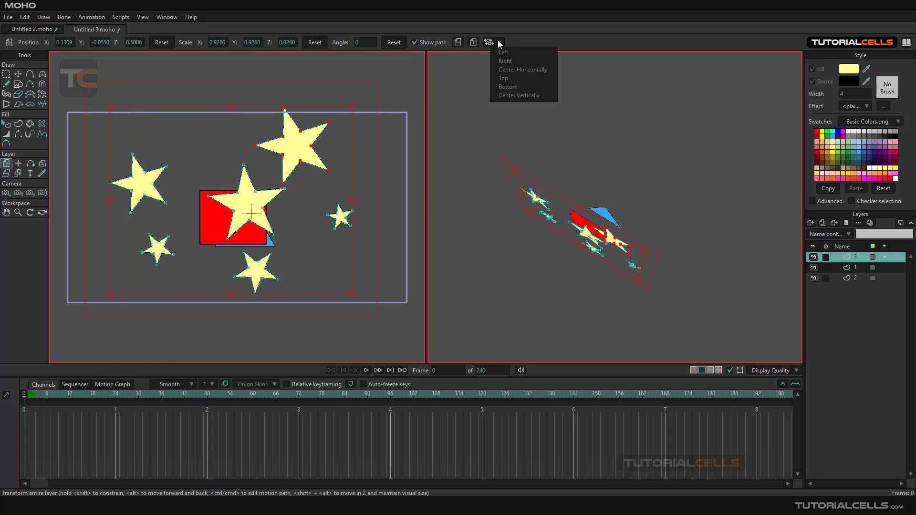
click(483, 137)
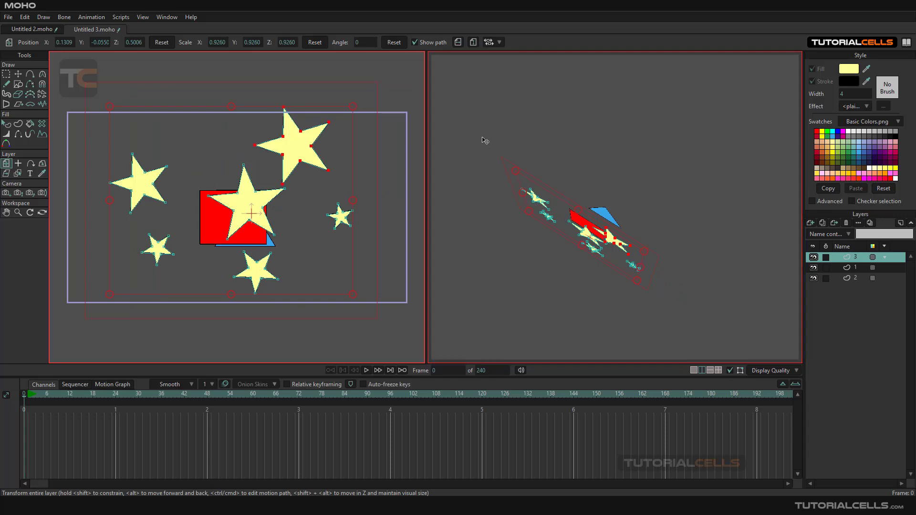
Compare the transform frames of layers 1 and 2, and move layer 3 to about X 0.118, Y -0.133.
click(854, 268)
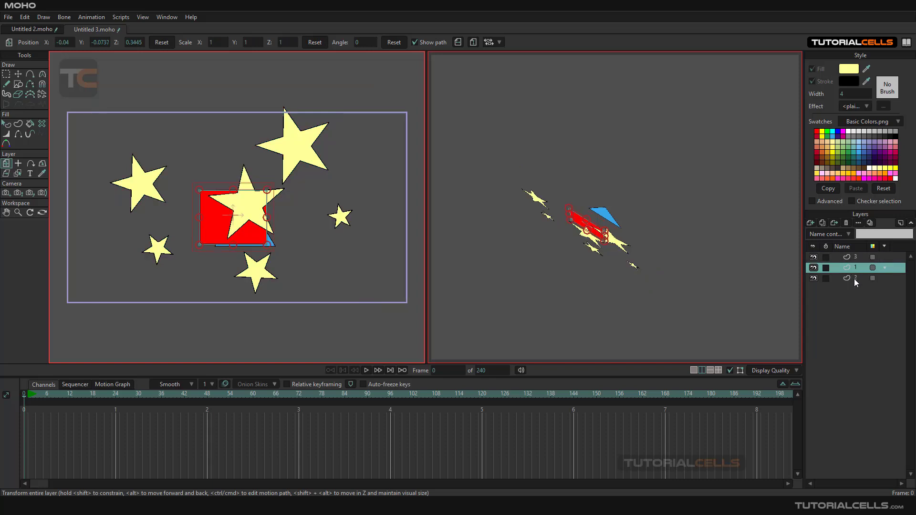
click(855, 280)
click(851, 268)
click(846, 278)
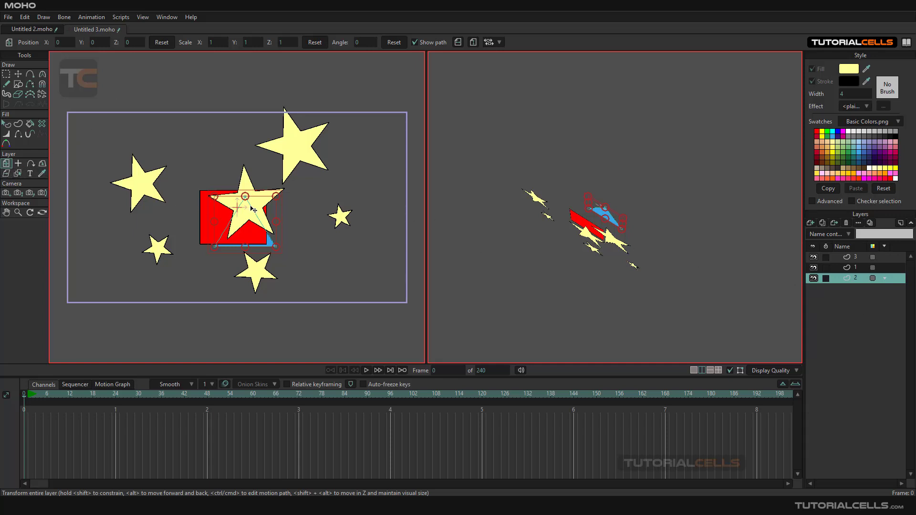
click(843, 258)
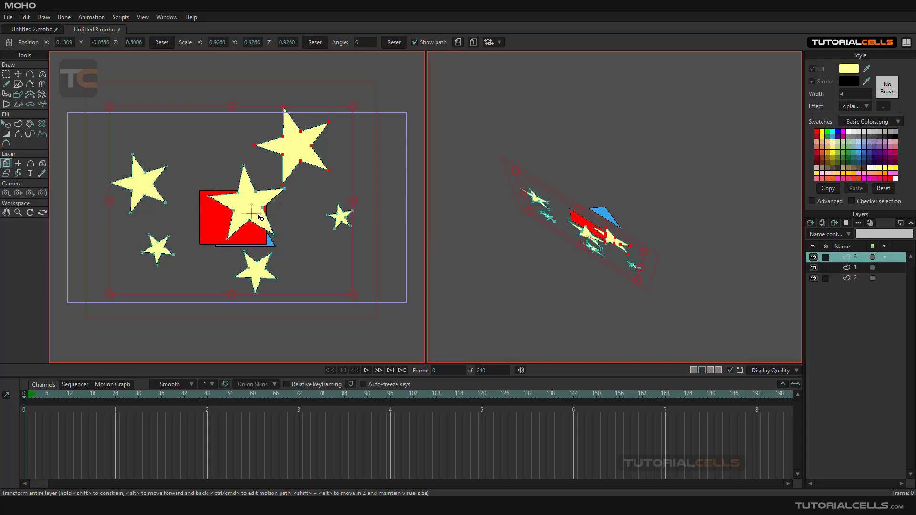
mouse_move(258, 217)
mouse_down()
mouse_move(265, 189)
mouse_move(252, 228)
mouse_up()
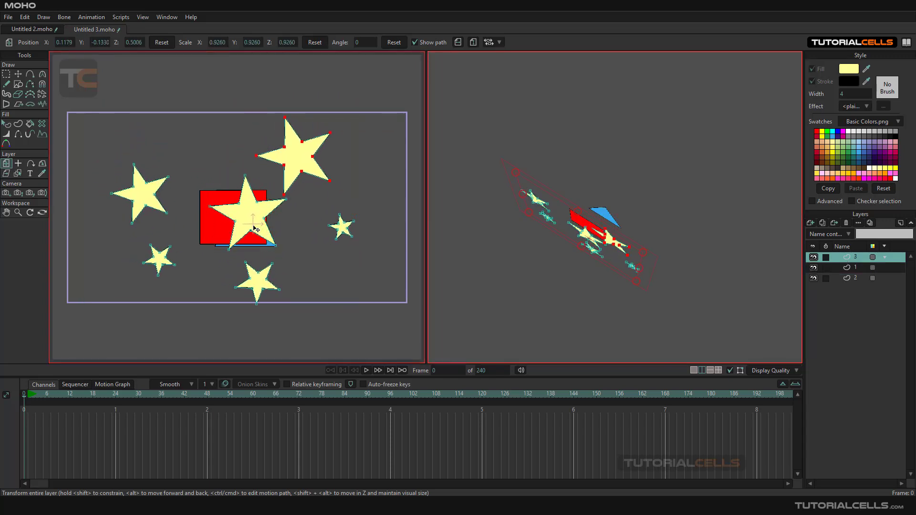
Place layer 3's origin near the upper-left corner of the camera frame, at about X -1.403, Y 0.848.
click(18, 164)
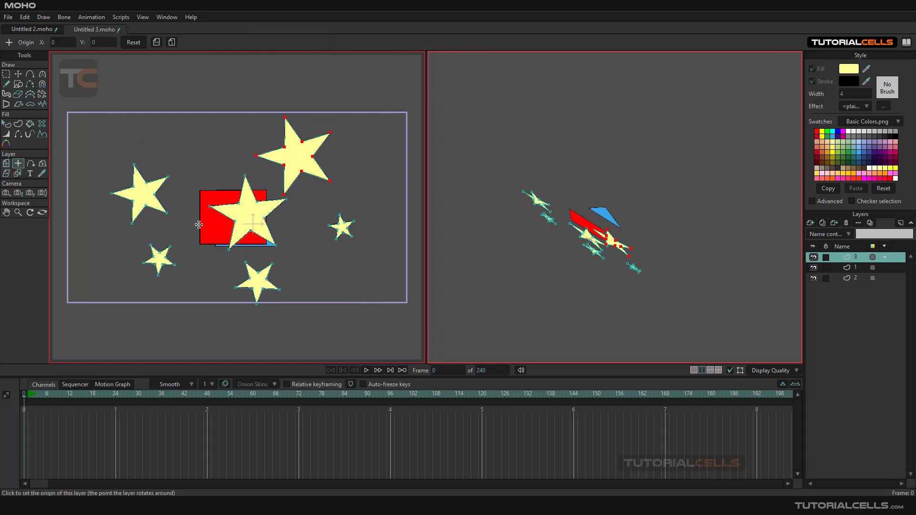
click(109, 137)
click(5, 163)
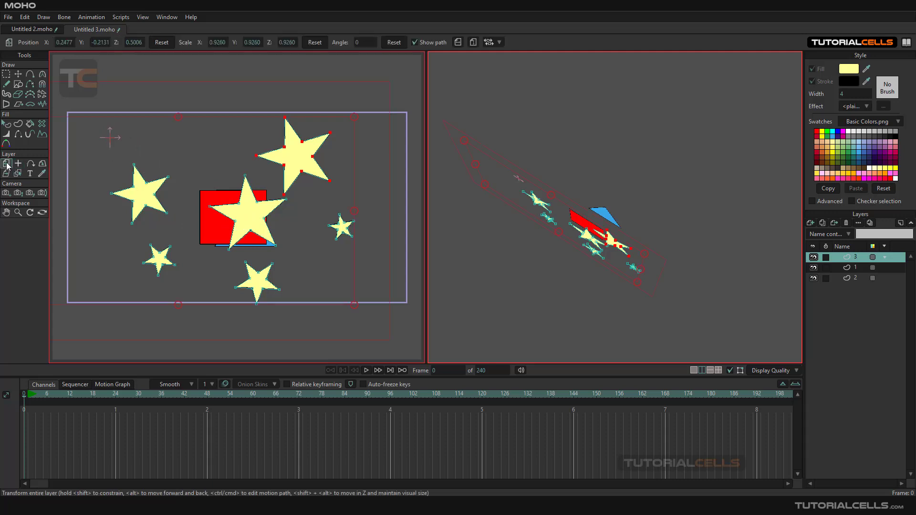
drag(123, 162, 130, 174)
scroll(131, 170, down, 5)
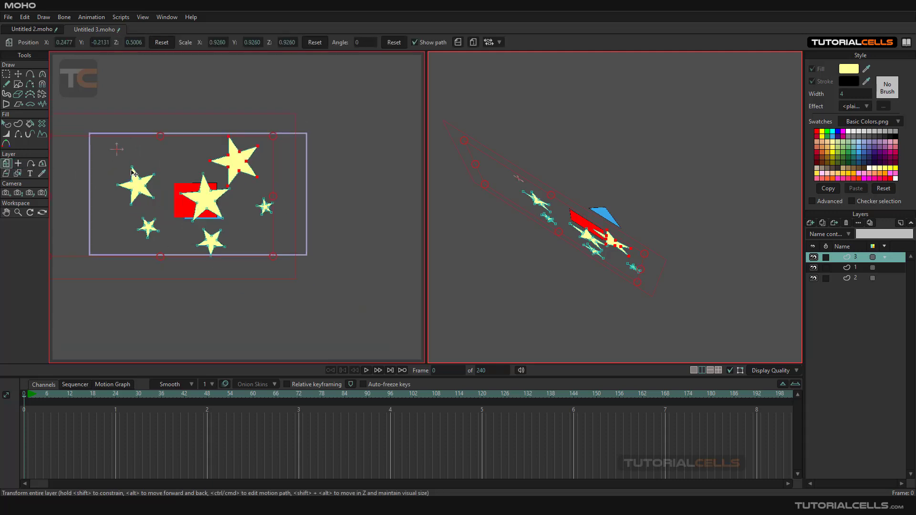
Move layer 3 to about X 0.841, Y -0.232 and rotate it about its origin to about -0.82°.
scroll(132, 172, up, 3)
drag(133, 172, 159, 170)
scroll(160, 171, up, 2)
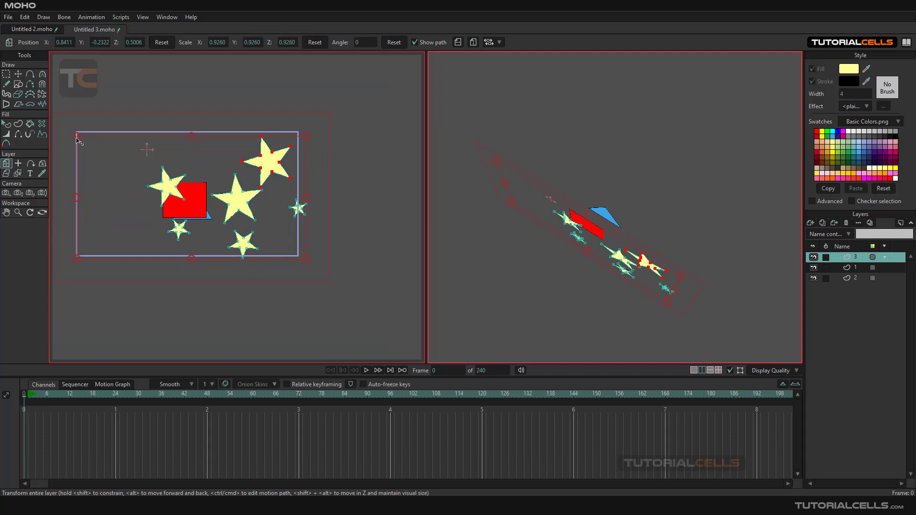
drag(78, 140, 119, 144)
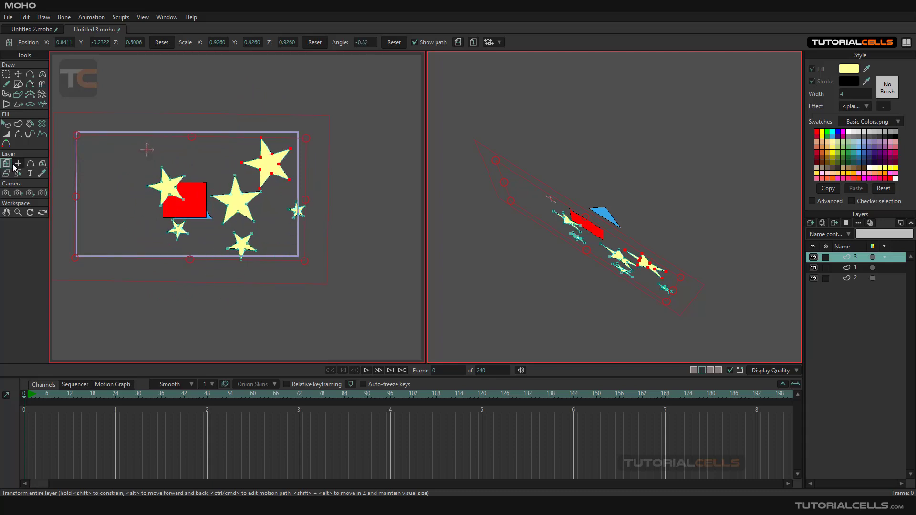
Reset layer 3's origin, try it at about X -0.616, Y 0.121, and reset it to 0, 0.
click(17, 163)
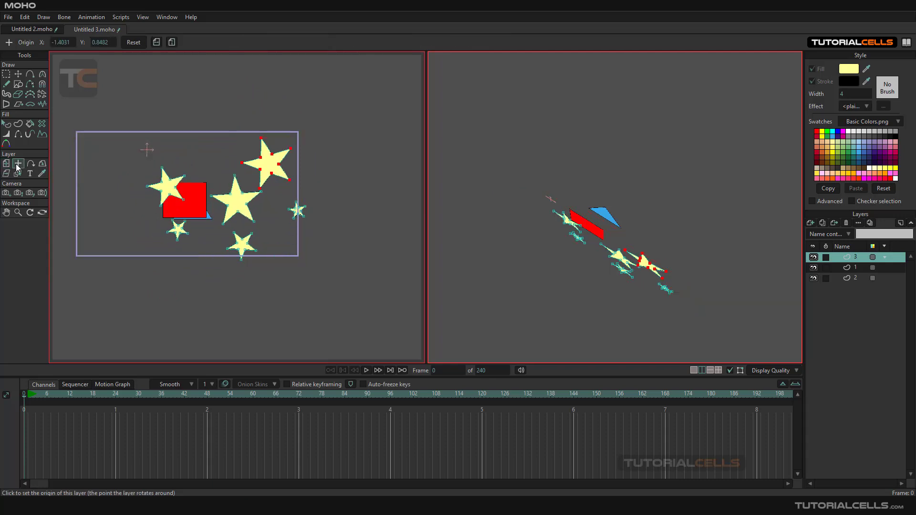
click(139, 43)
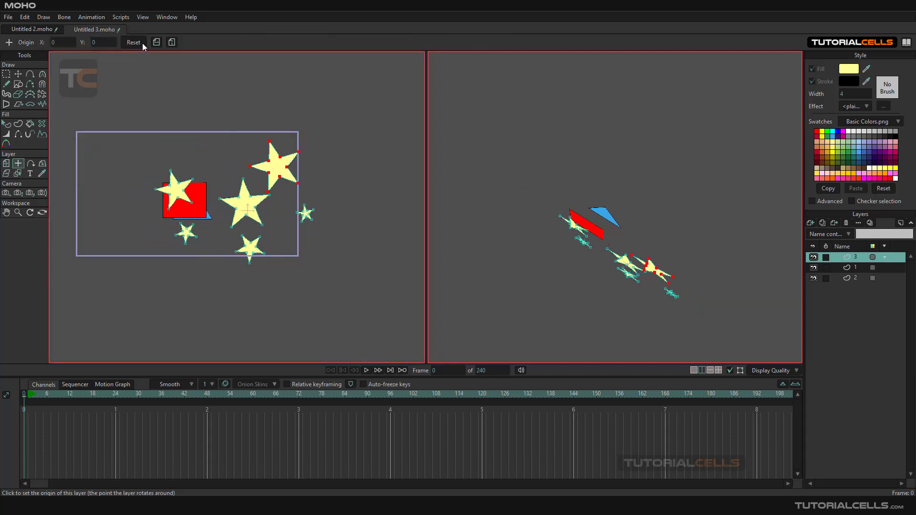
click(207, 202)
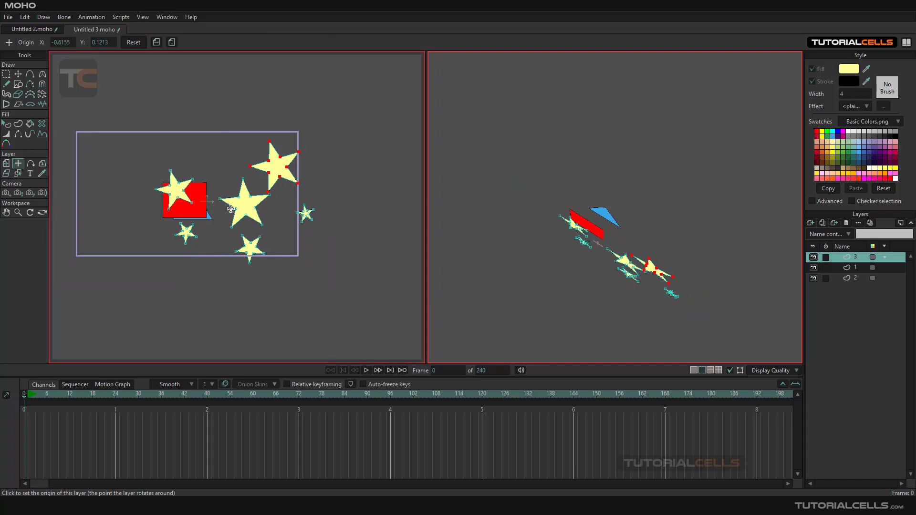
click(140, 43)
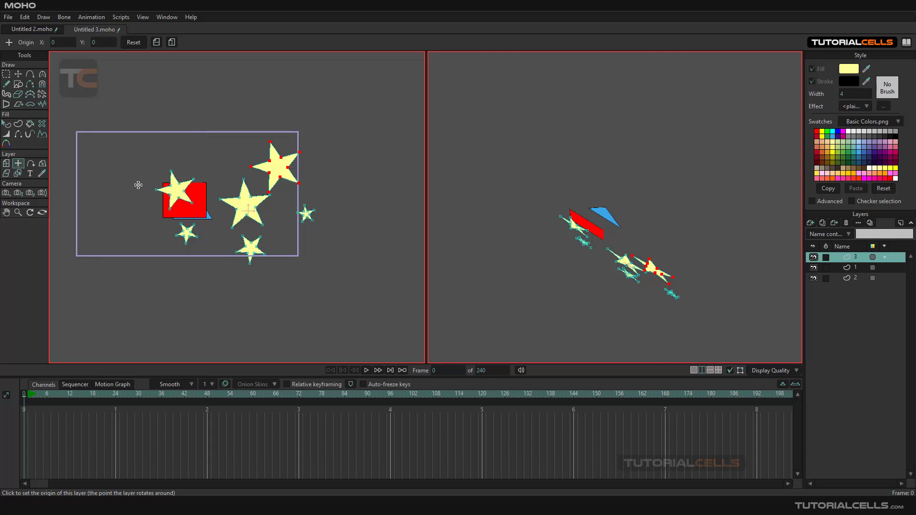
Shear layer 3 freehand and reset its shear to 0.
click(6, 174)
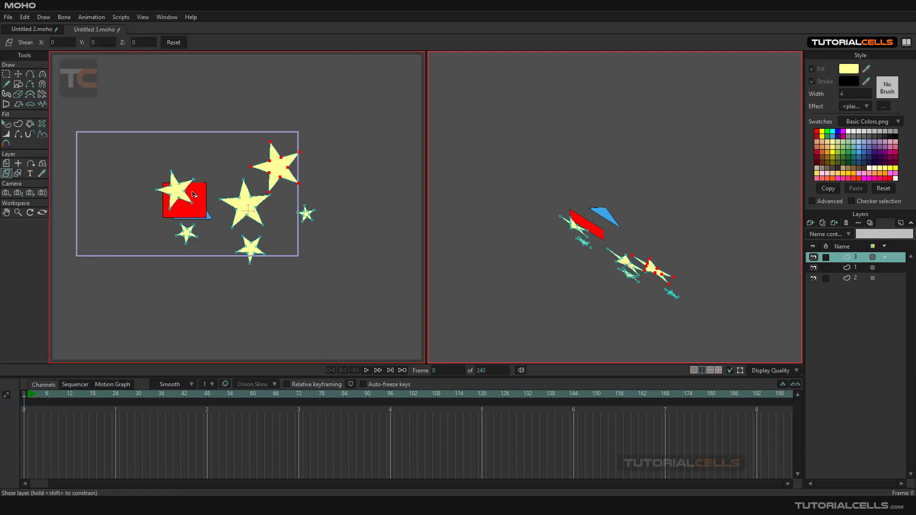
drag(193, 194, 185, 201)
click(174, 43)
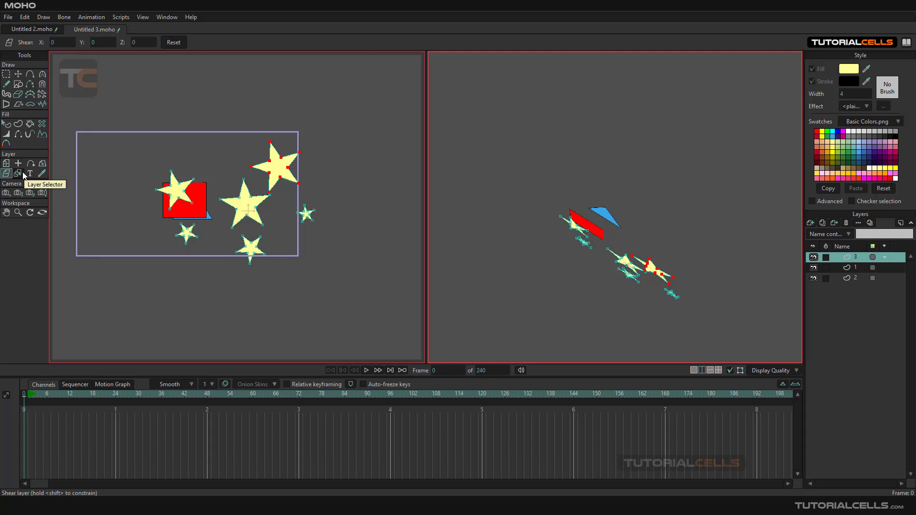
Switch to the Untitled 2.moho document and examine the forest house scene alongside its layer list.
click(43, 30)
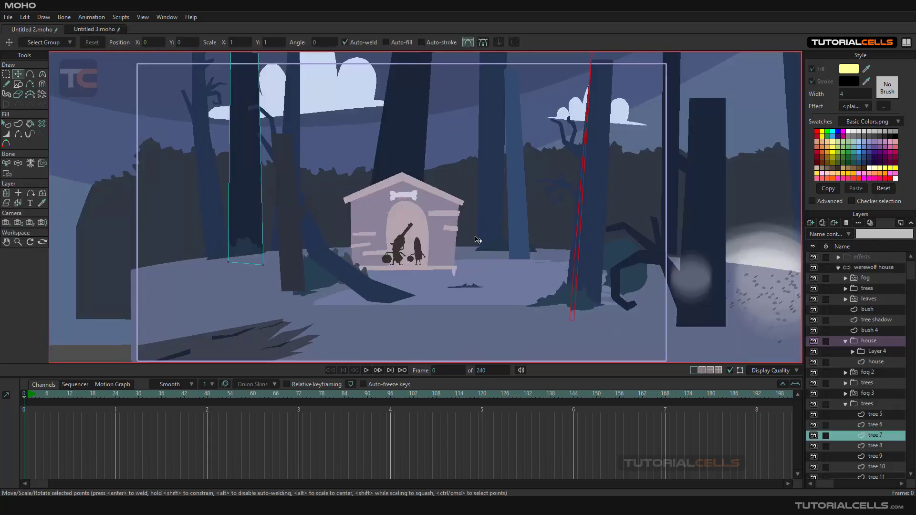
scroll(414, 222, down, 2)
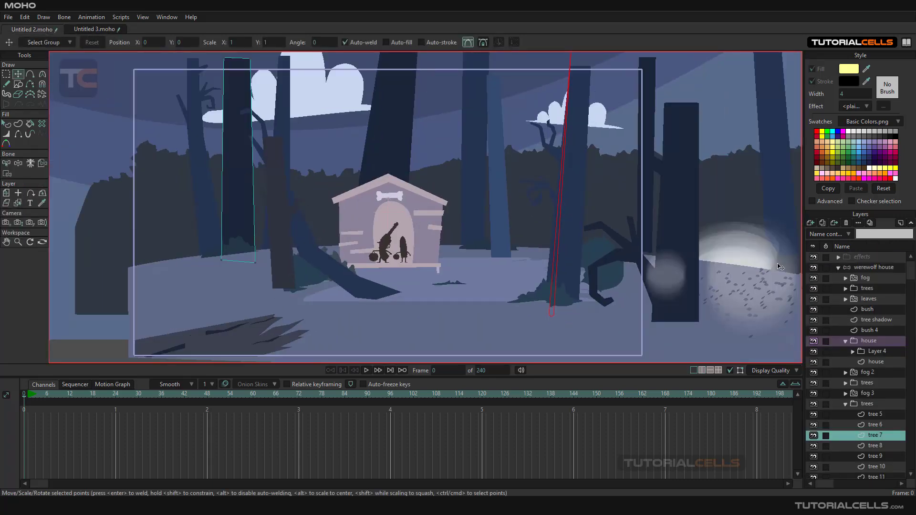
scroll(811, 334, down, 5)
scroll(854, 339, up, 4)
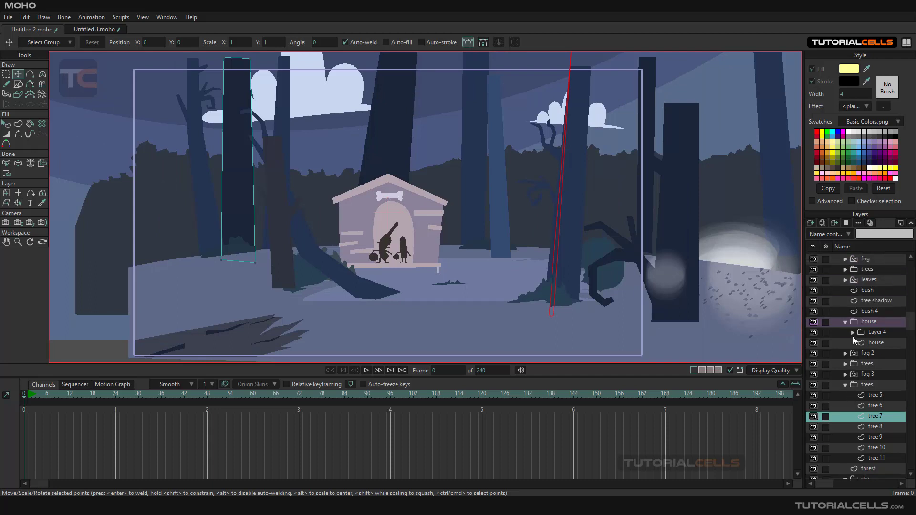
scroll(854, 339, up, 1)
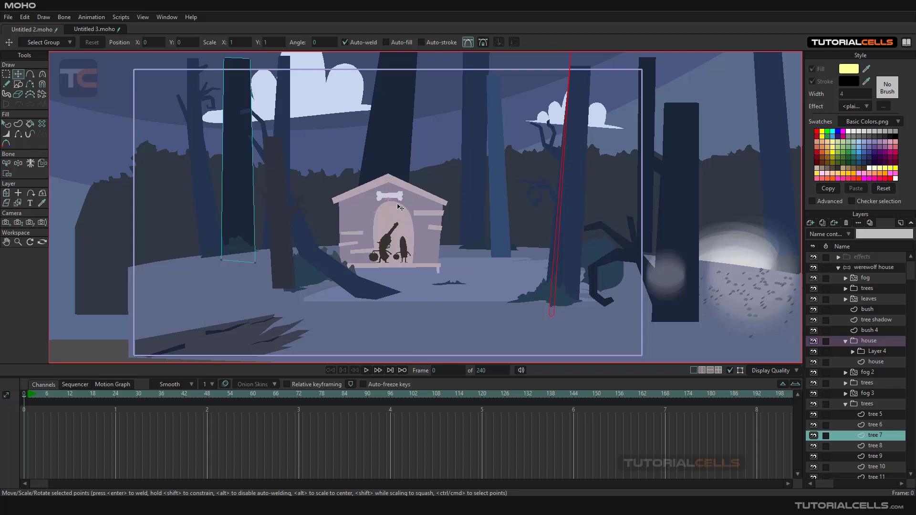
scroll(384, 186, up, 2)
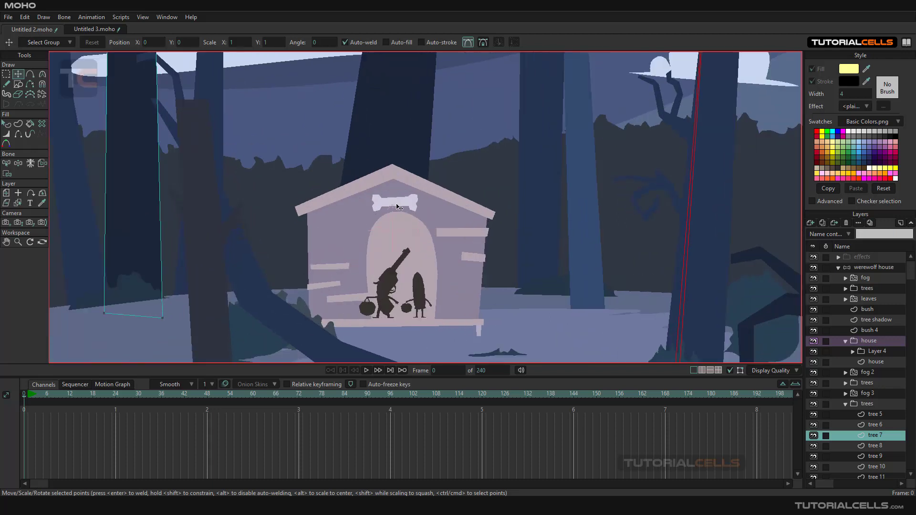
scroll(399, 206, down, 1)
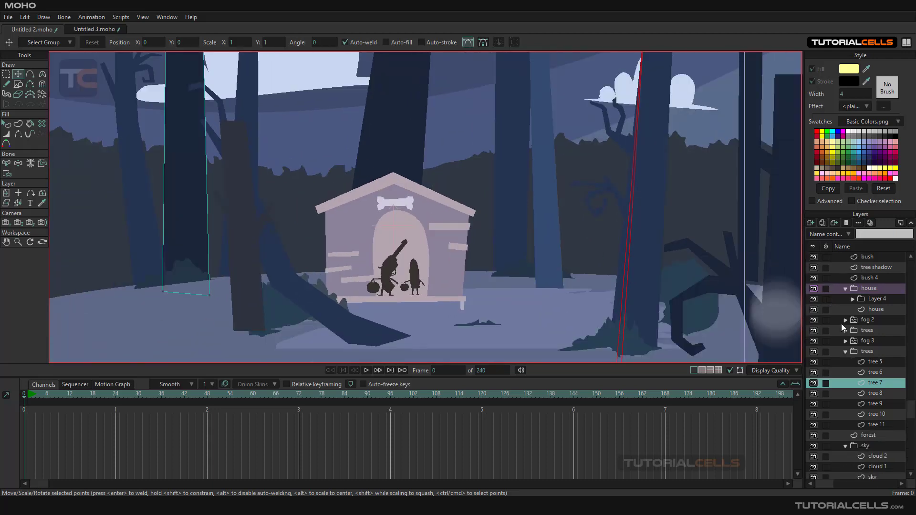
scroll(866, 345, down, 1)
scroll(869, 379, up, 1)
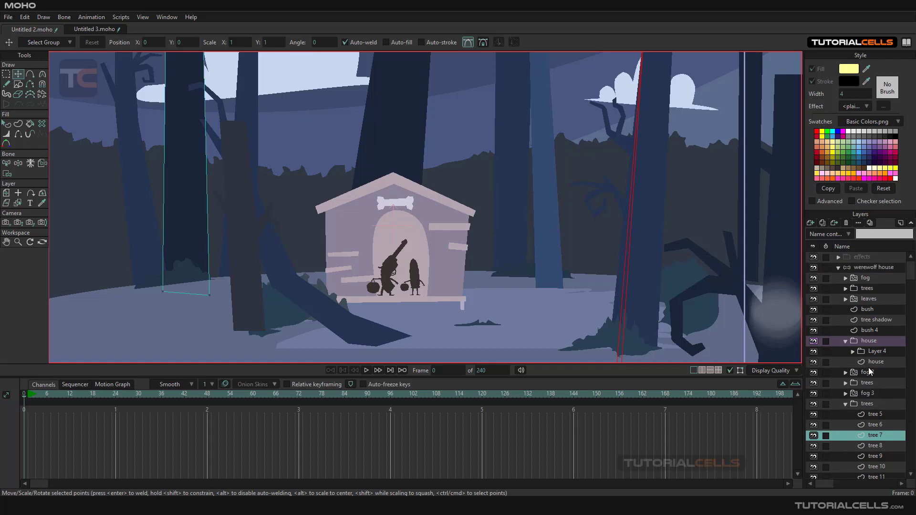
Expand the leaves group and the first trees and fog groups inside the werewolf house layer.
click(846, 299)
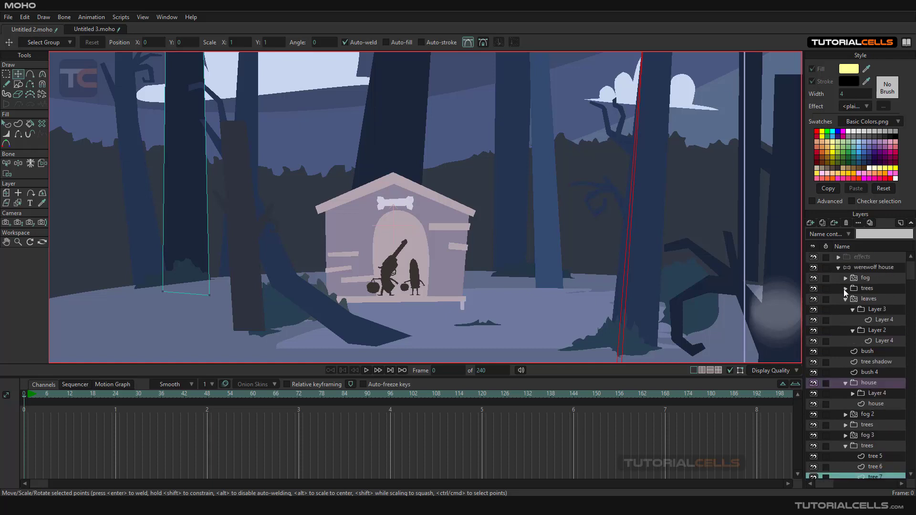
click(845, 289)
click(845, 278)
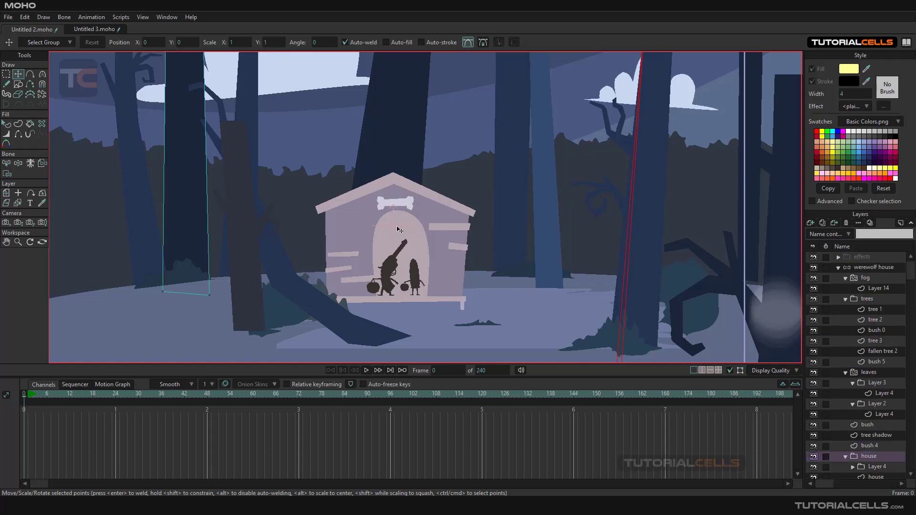
Use the Layer Selector on the artwork to pick the house, tree 11, tree 3, tree 7 and tree 5 layers in turn.
click(18, 203)
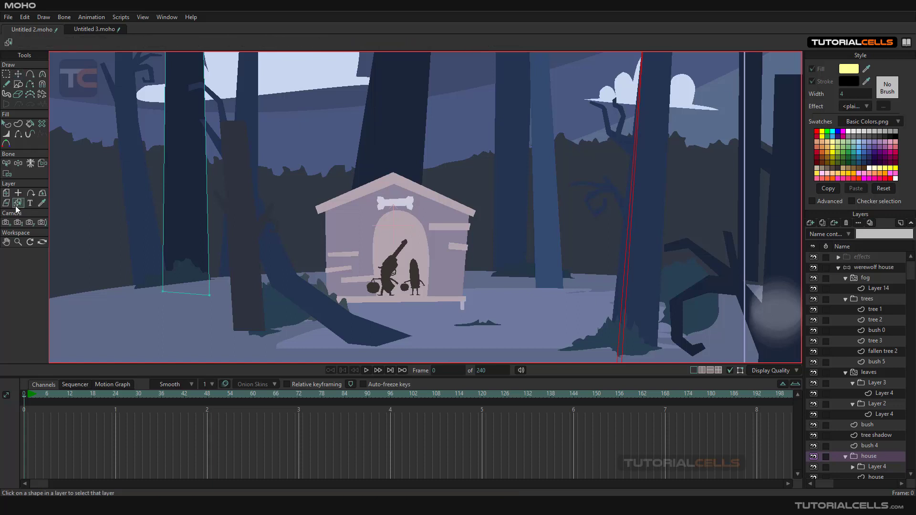
click(387, 202)
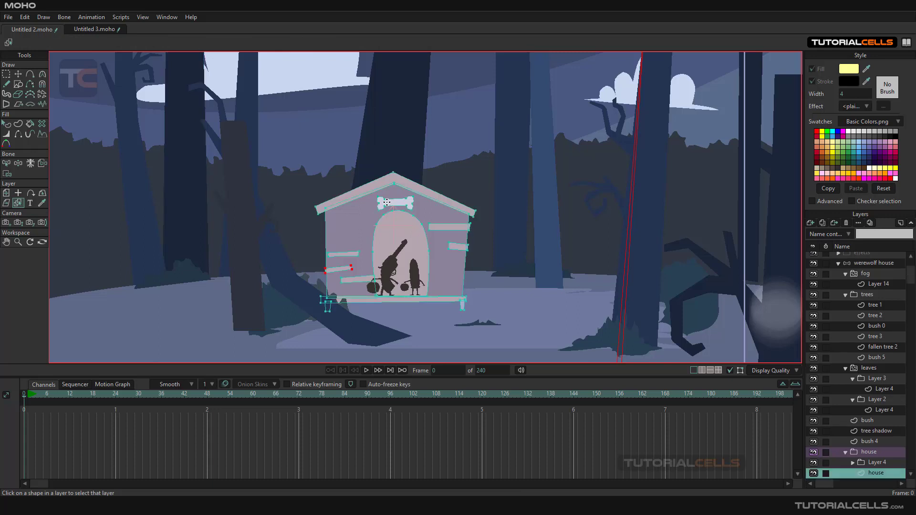
click(544, 189)
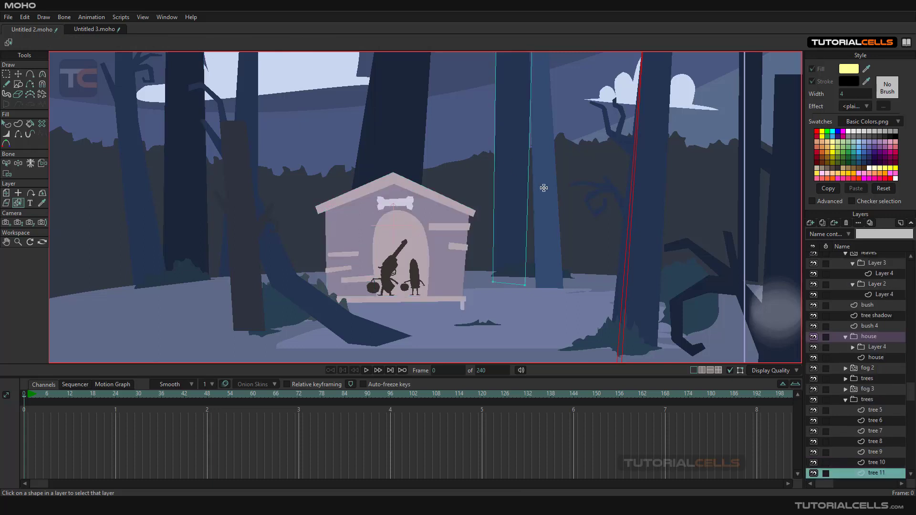
click(642, 208)
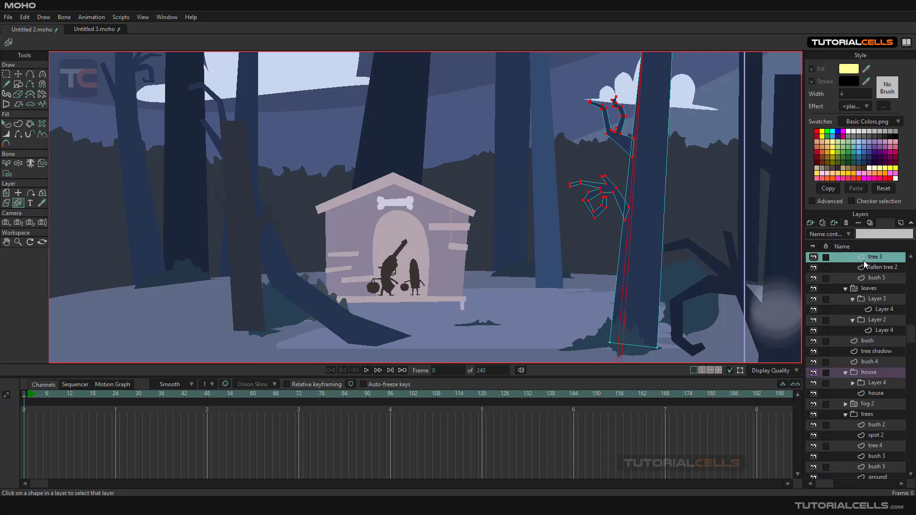
click(243, 196)
click(178, 200)
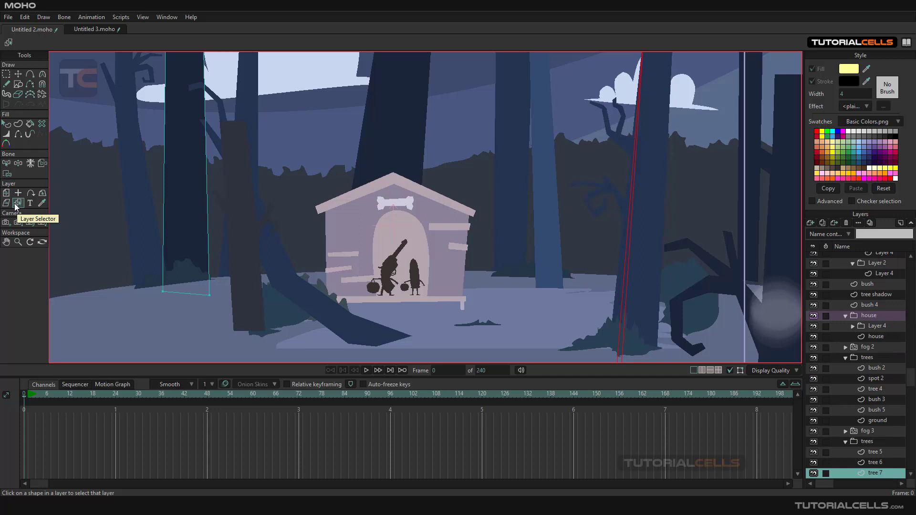
click(145, 196)
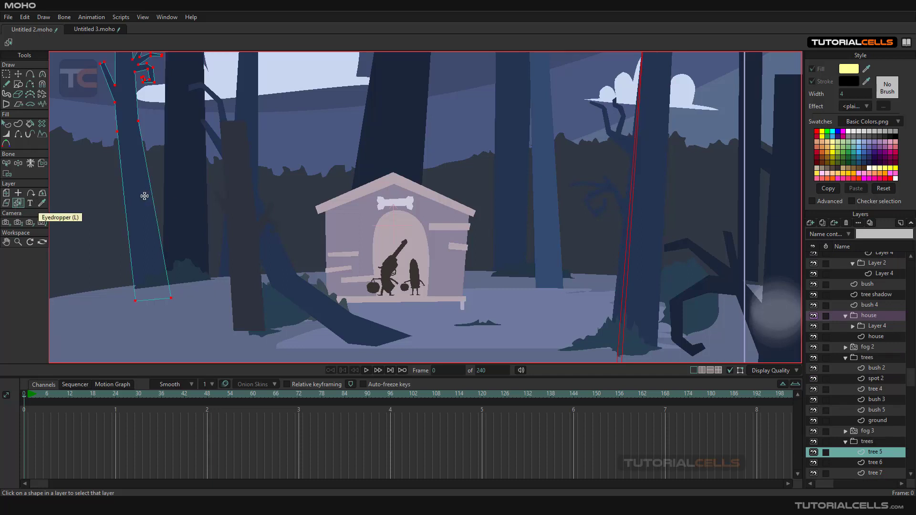
Select tree 9 from the artwork, bush 3 and bush 2 from the layer list, and tree 4 from the artwork.
click(98, 187)
click(375, 124)
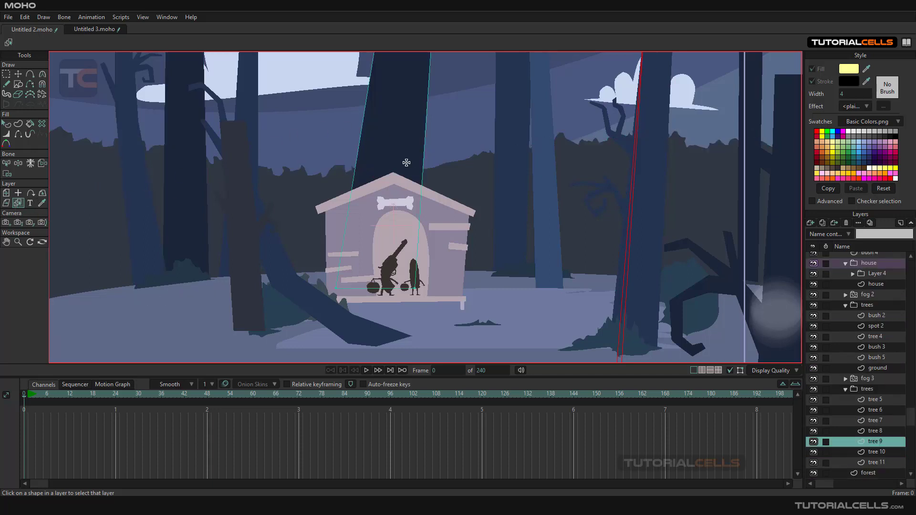
click(859, 348)
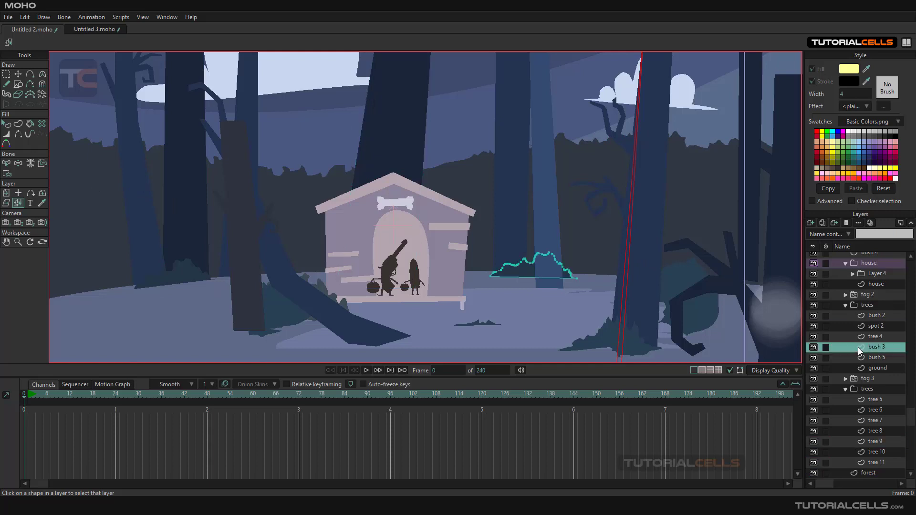
click(868, 316)
click(534, 179)
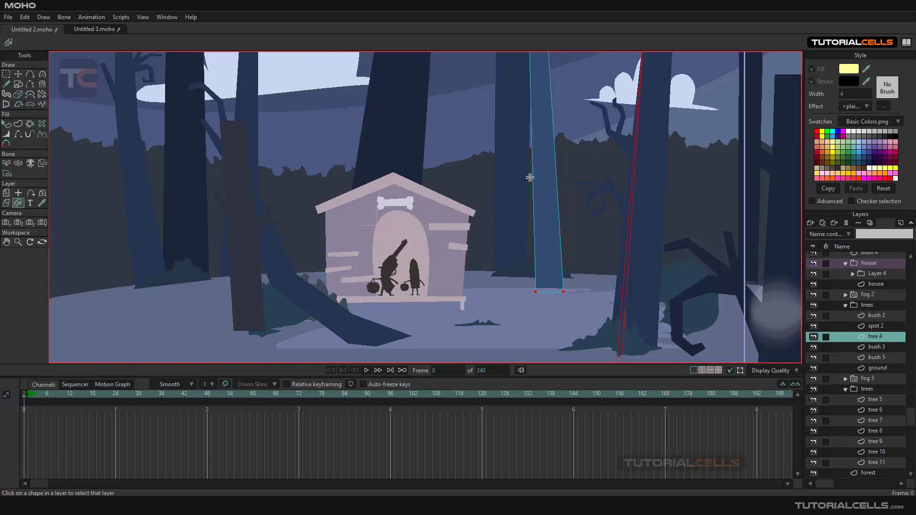
Switch to the Untitled 3.moho document and show the star scene in a single viewport.
click(79, 28)
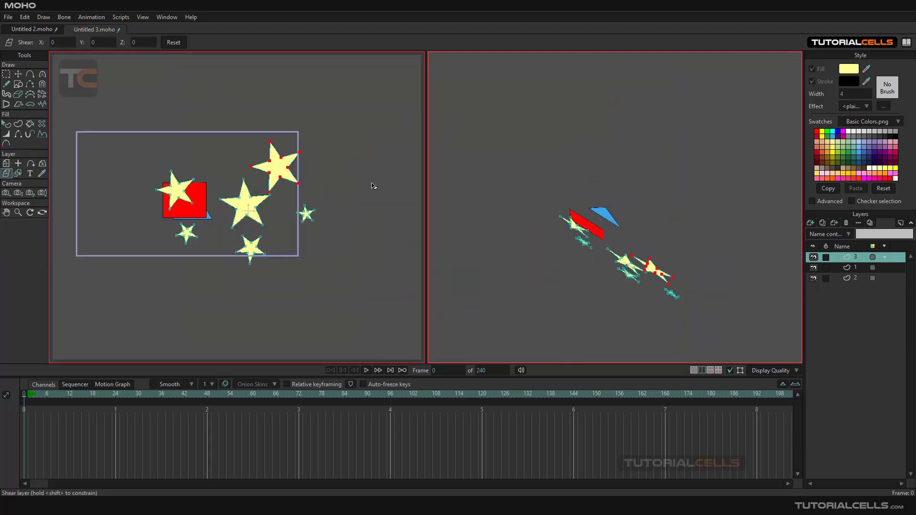
click(694, 370)
drag(479, 238, 408, 231)
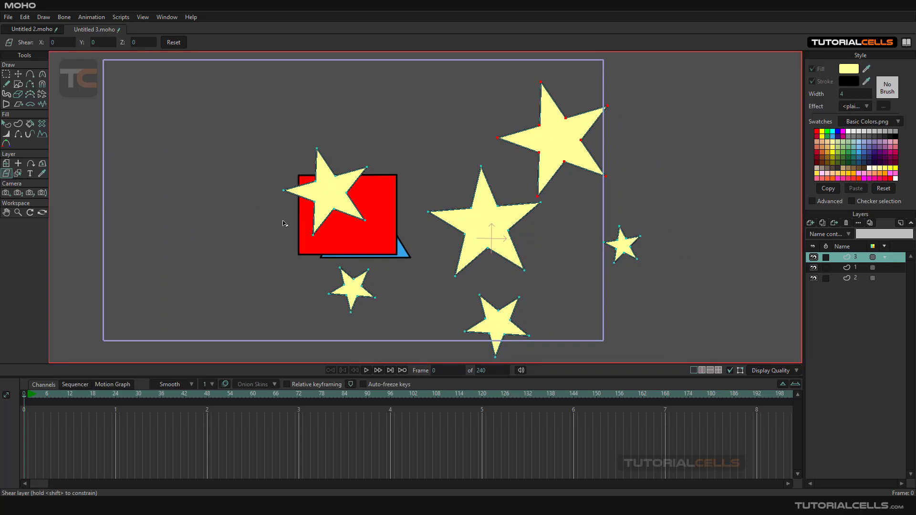
scroll(403, 206, up, 1)
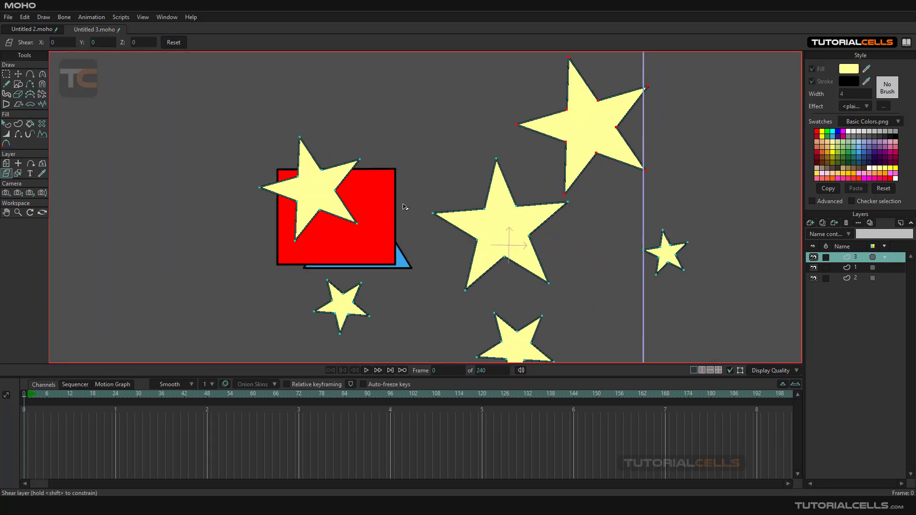
scroll(403, 206, down, 2)
Move layer 3 with Transform Layer to about X 1.62, Y -0.04, clear of the red rectangle.
click(6, 163)
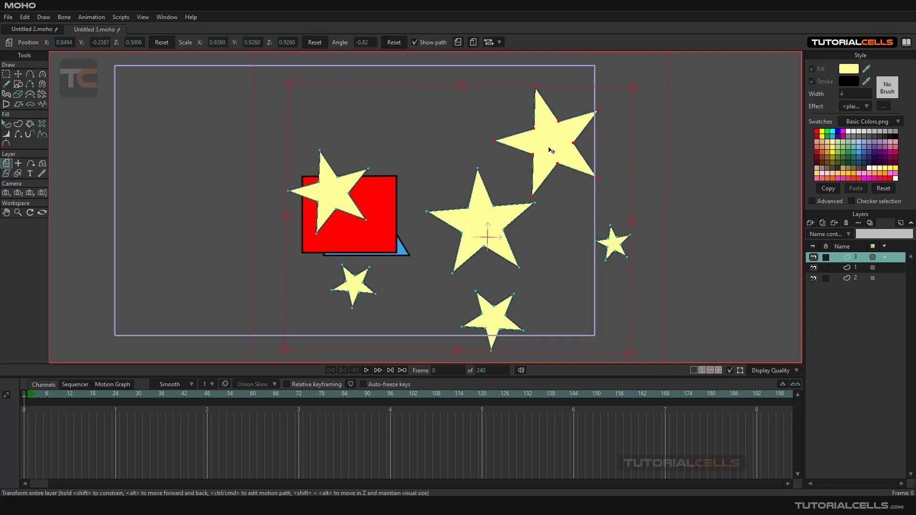
drag(551, 150, 550, 151)
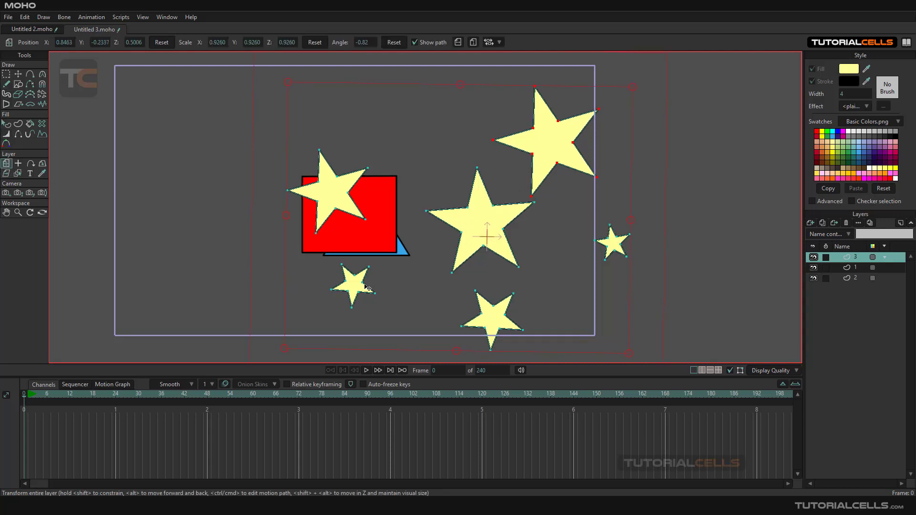
drag(386, 243, 467, 176)
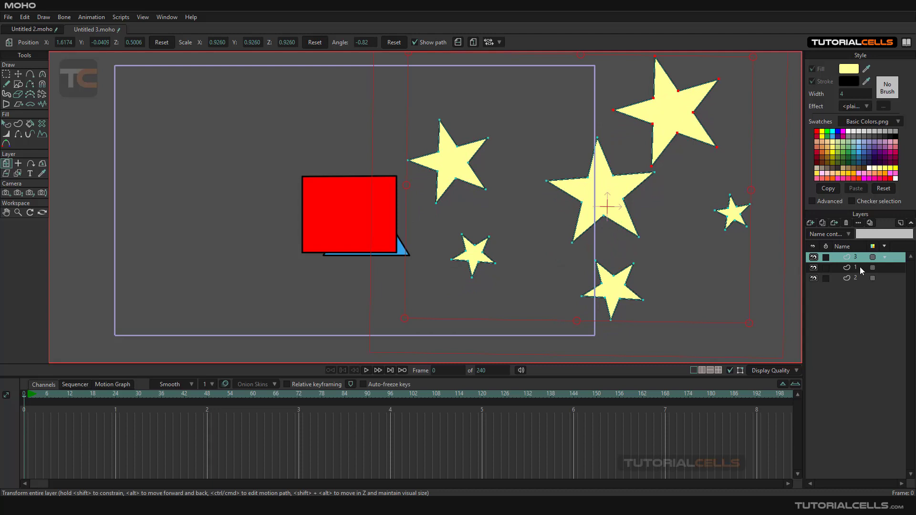
Use the Layer Selector to pick the red rectangle, blue triangle and star layers from the artwork, ending on layer 3.
click(18, 174)
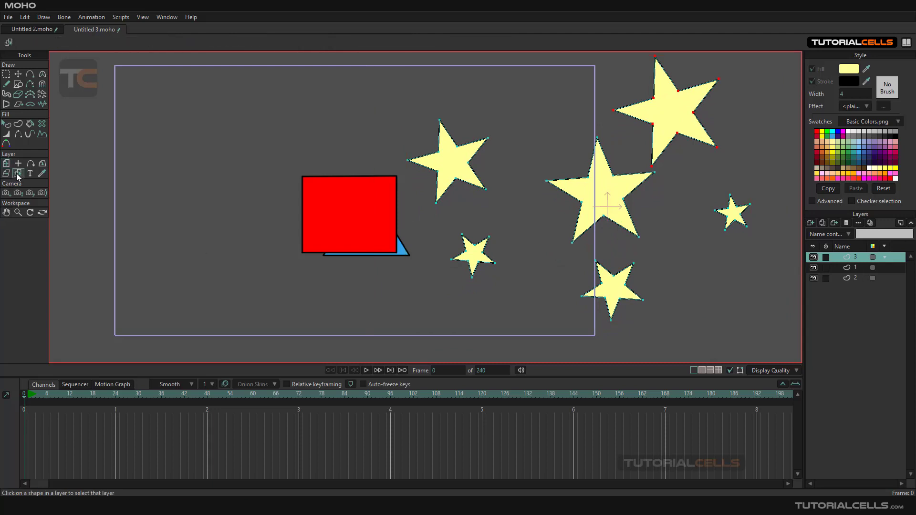
click(354, 228)
click(403, 251)
click(470, 254)
click(364, 233)
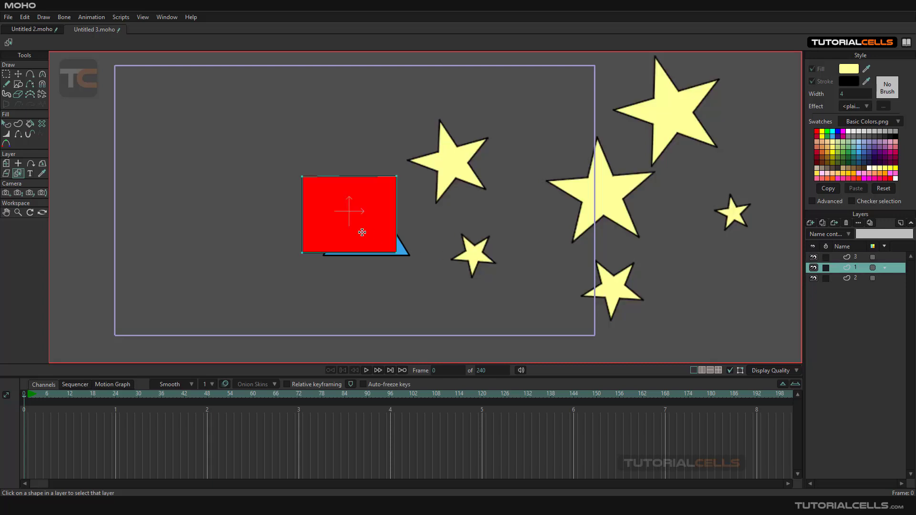
click(446, 165)
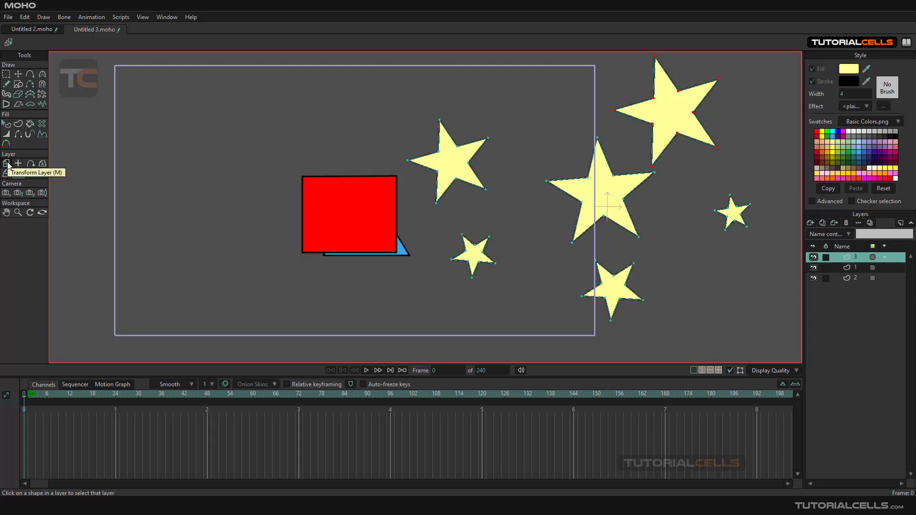
Use Transform Points to select individual stars within layer 3 in turn, ending with the smallest star.
click(18, 75)
click(462, 171)
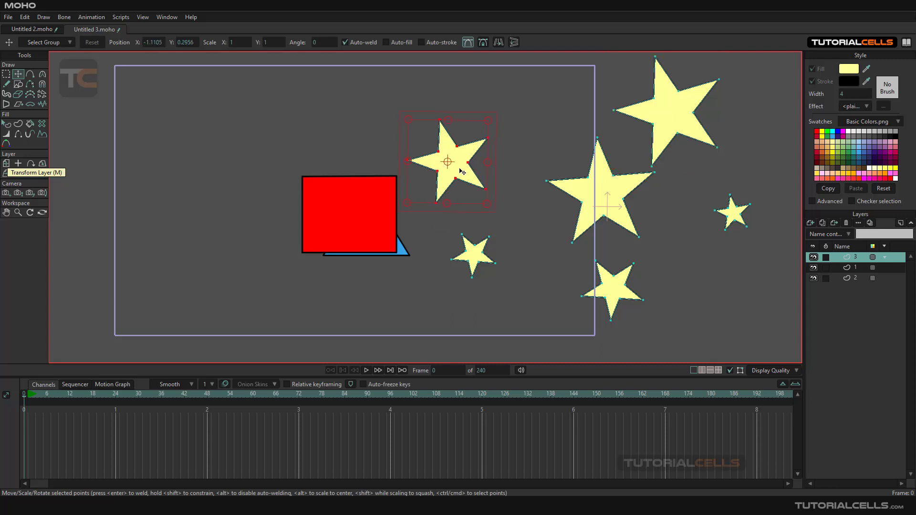
click(596, 195)
click(692, 122)
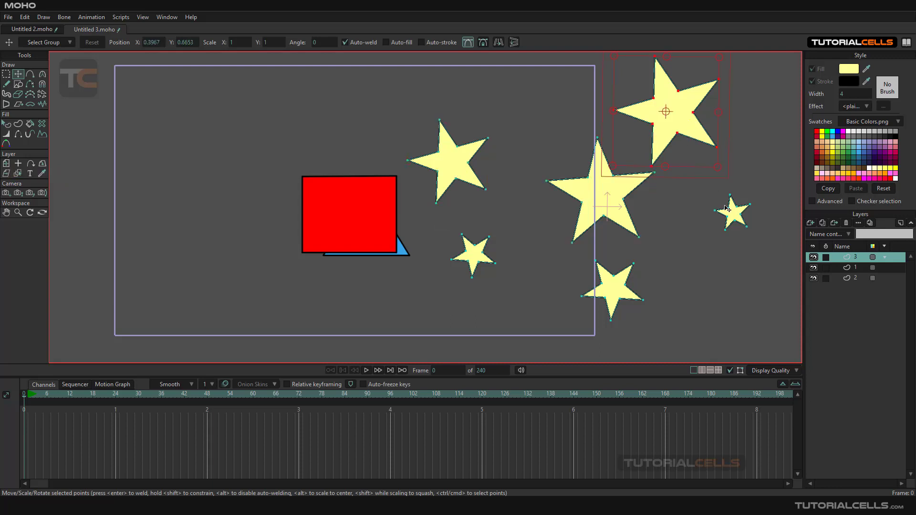
click(735, 215)
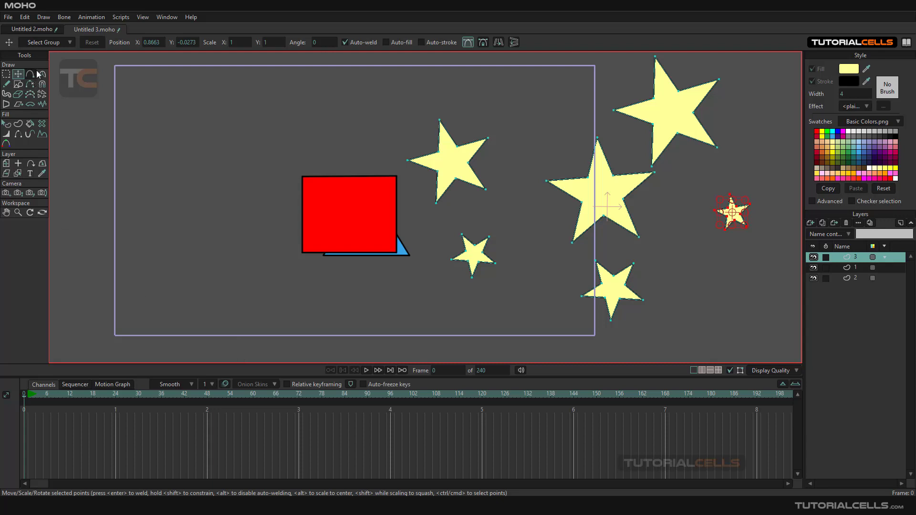
Switch to Untitled 2.moho and orbit the workspace to examine how the forest layers are spaced in depth.
click(34, 29)
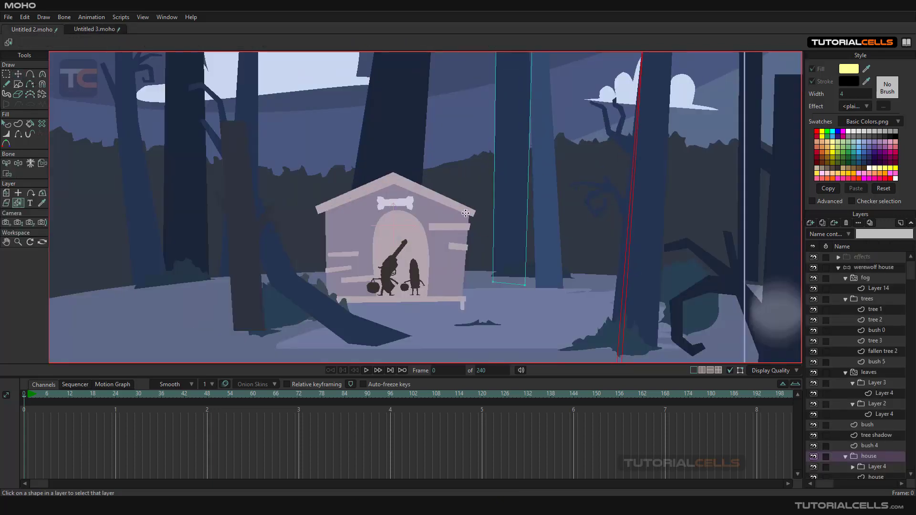
click(42, 242)
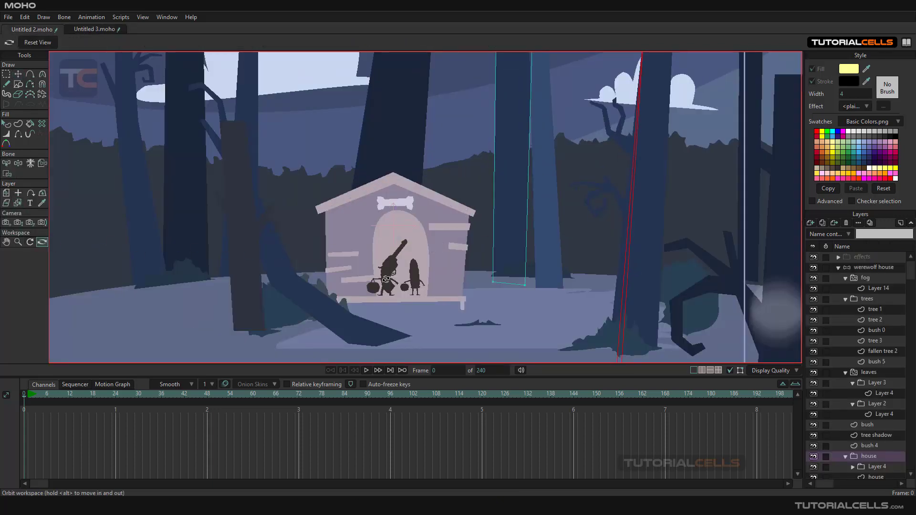
drag(385, 279, 491, 252)
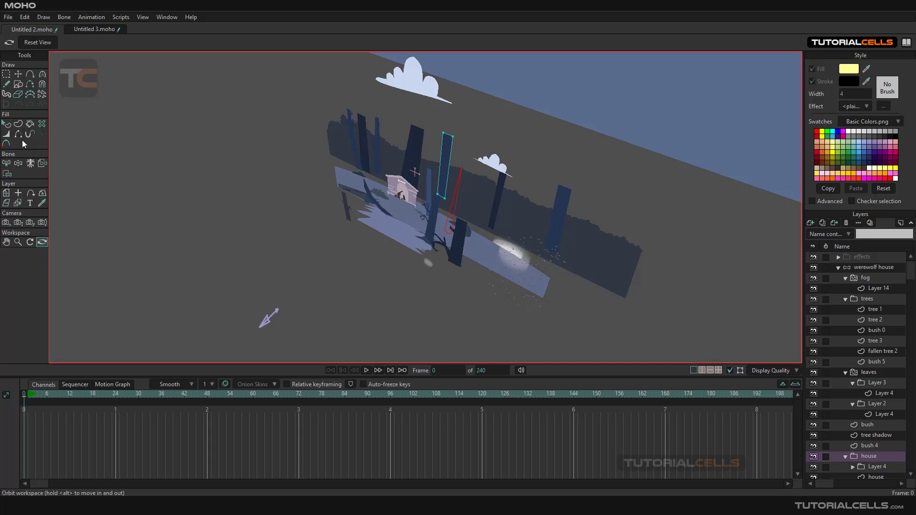
Use the Layer Selector in the orbited view to pick the spot 2, tree 1 and tree 3 layers in turn.
click(17, 204)
click(379, 229)
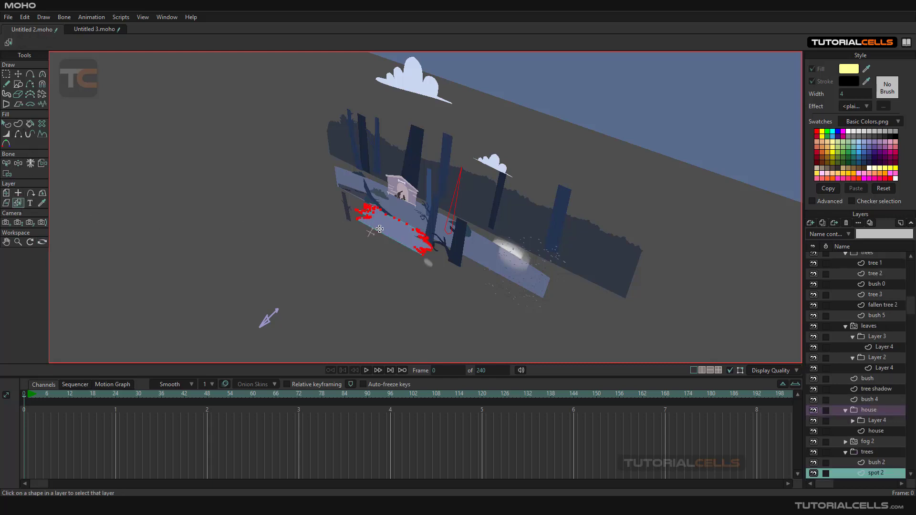
scroll(413, 229, up, 2)
click(479, 248)
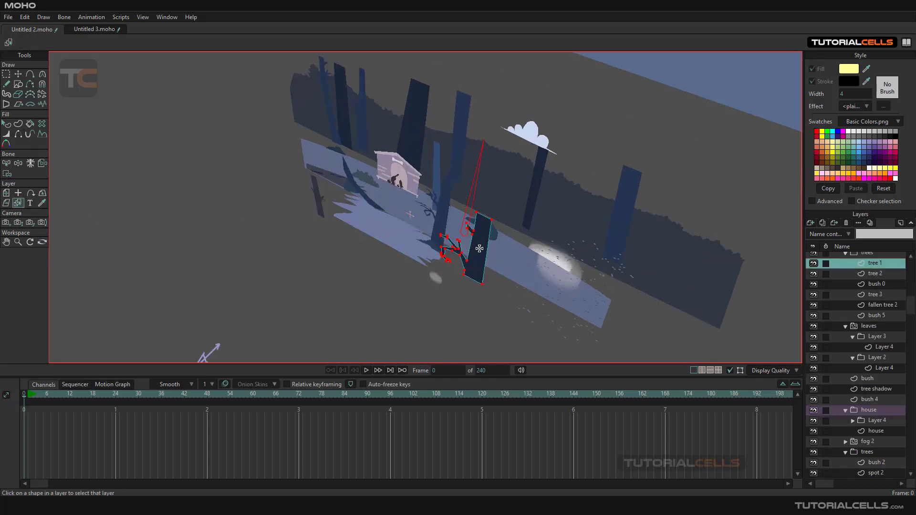
click(441, 221)
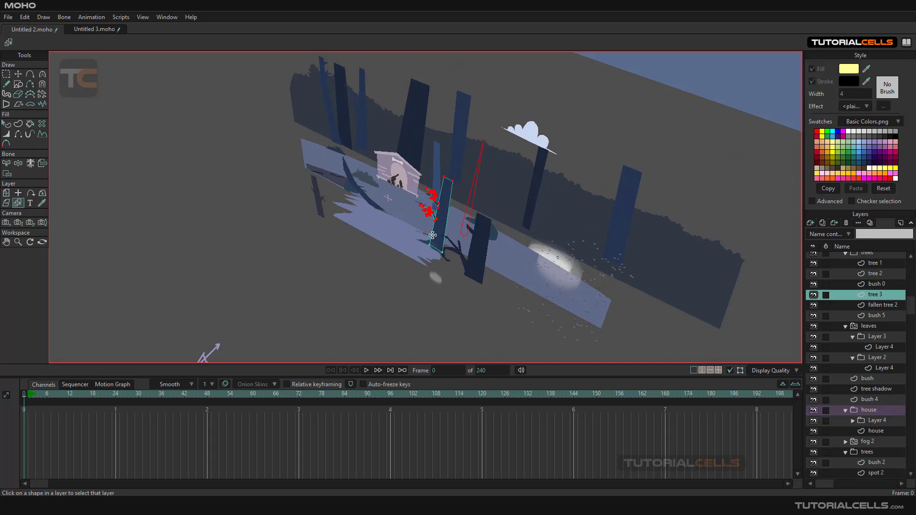
Try moving the tree 3 layer in depth with Transform Layer to about X 0.15, Y 0.02, Z 0.61.
click(6, 193)
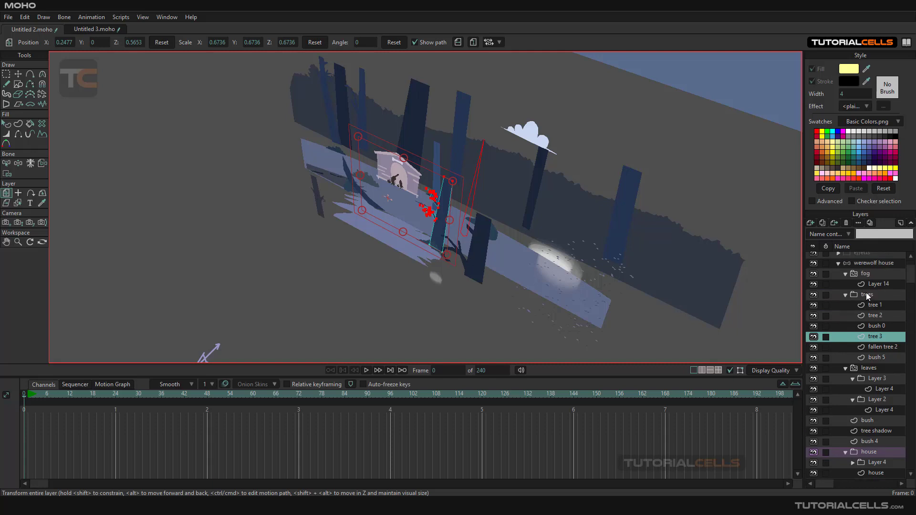
scroll(864, 291, up, 3)
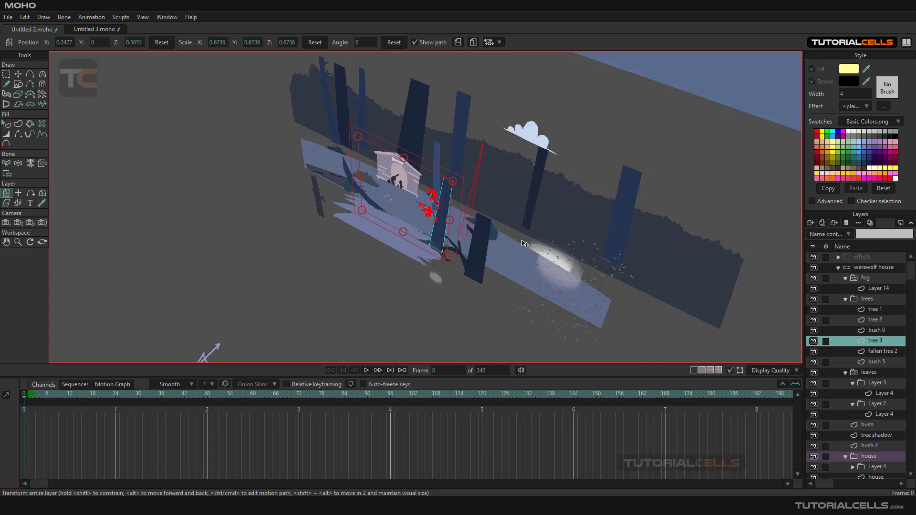
drag(527, 242, 519, 239)
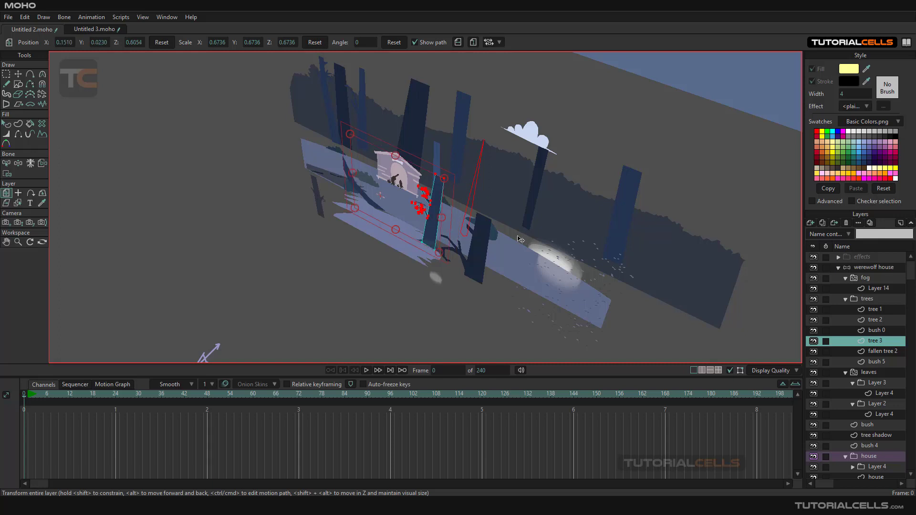
Orbit the workspace to inspect the scene's layer depth, reset the view, and activate Transform Points.
click(42, 242)
drag(395, 274, 476, 259)
click(49, 43)
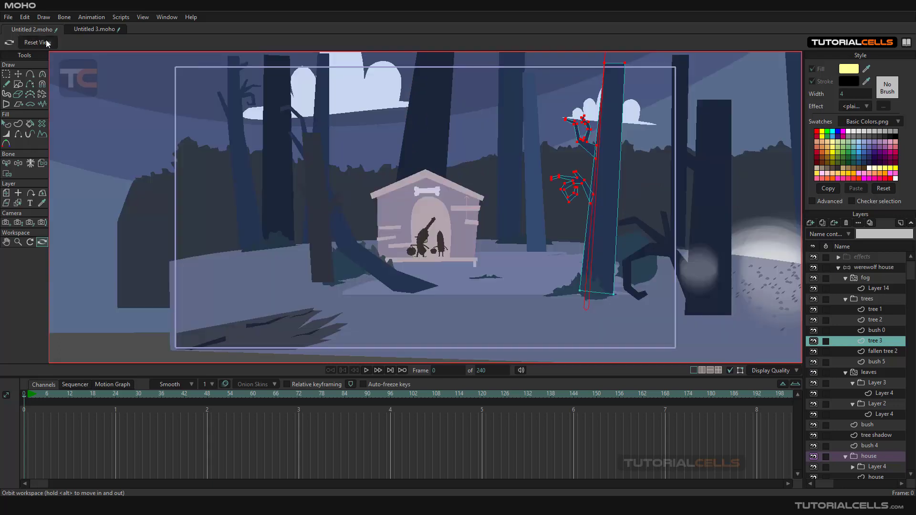
drag(505, 272, 504, 273)
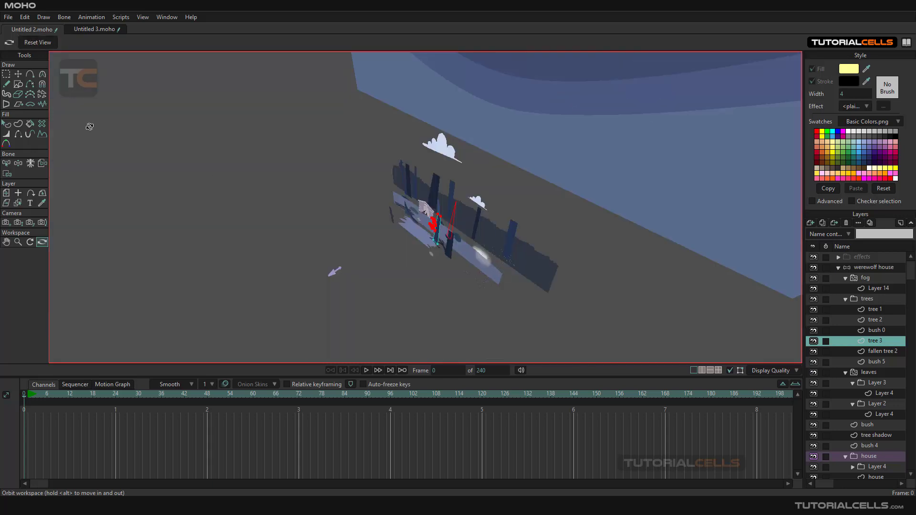
click(44, 42)
click(18, 74)
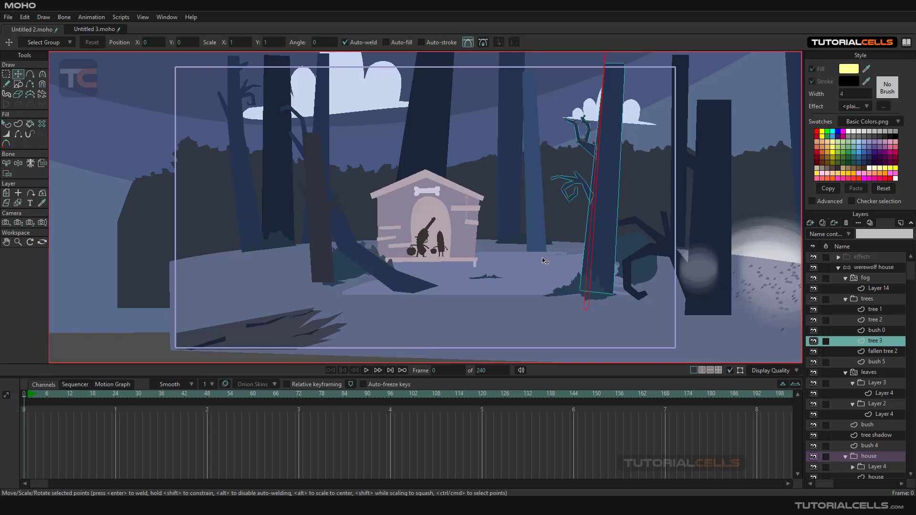
Search the library for "wolf" and insert the wolf object from Wolf.moho into the forest scene.
click(906, 42)
click(235, 109)
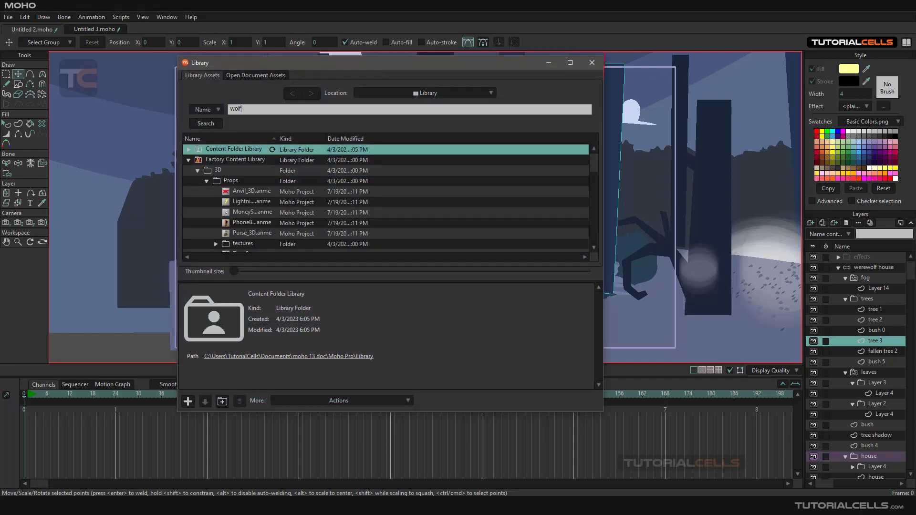
key(Return)
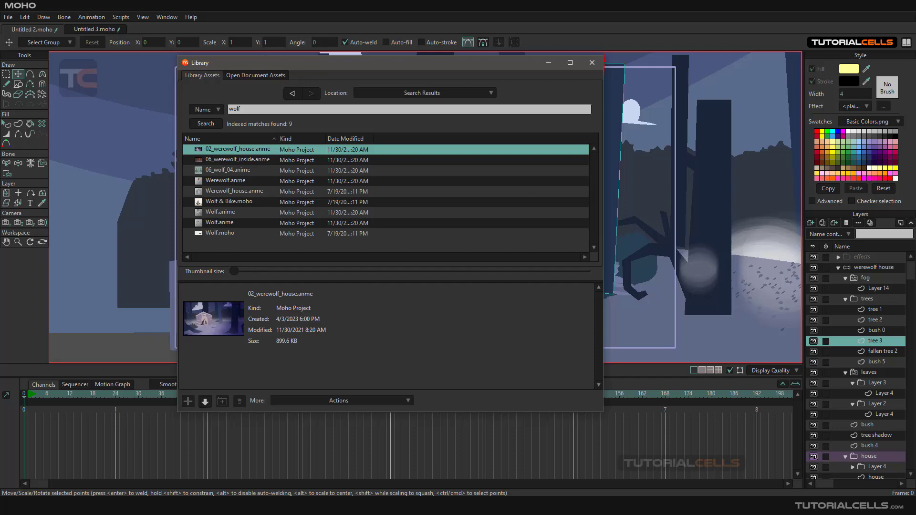
click(217, 234)
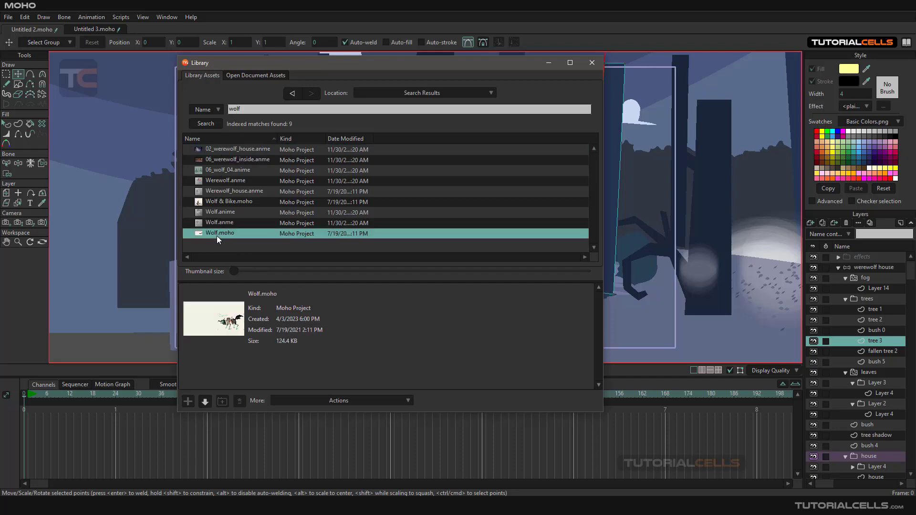
click(205, 403)
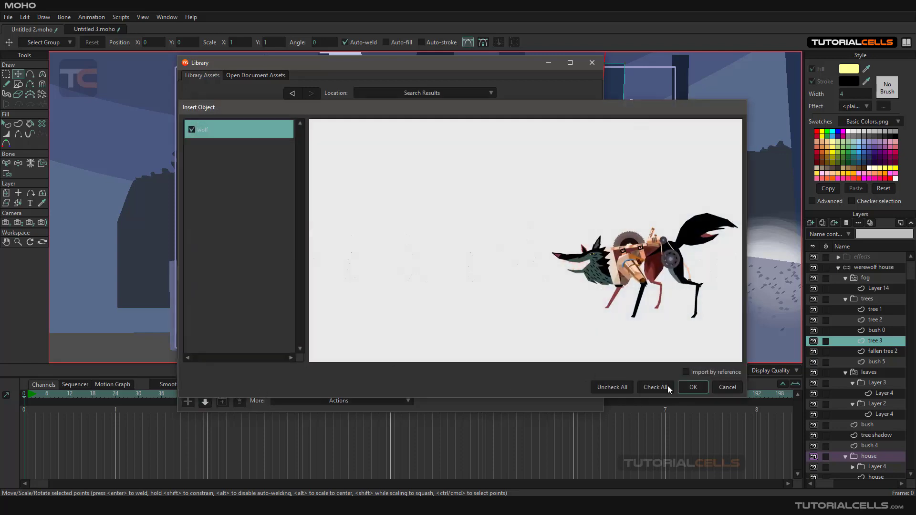
click(684, 387)
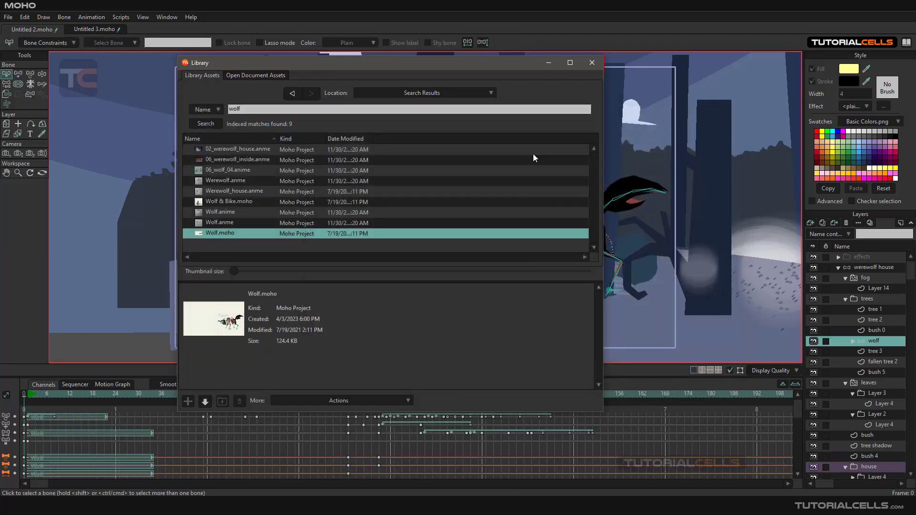
click(593, 63)
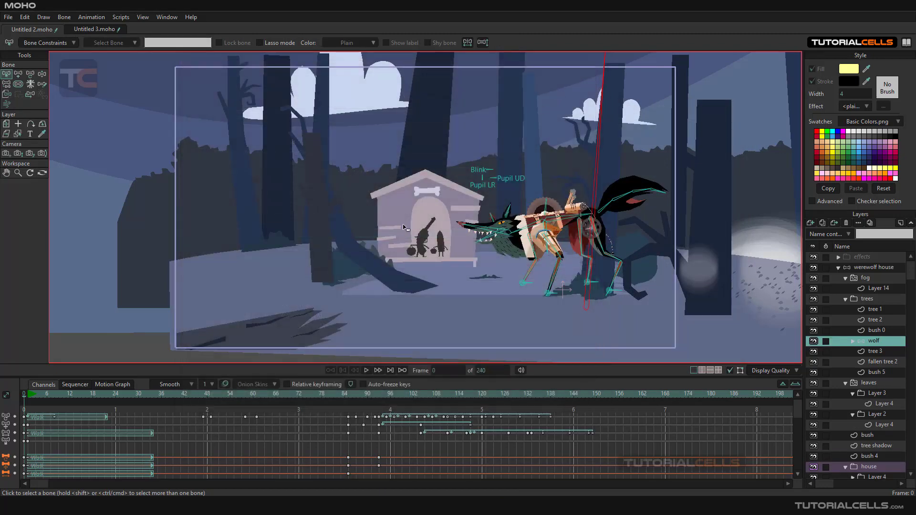
Orbit the workspace to examine where the wolf stands in depth among the trees.
click(42, 173)
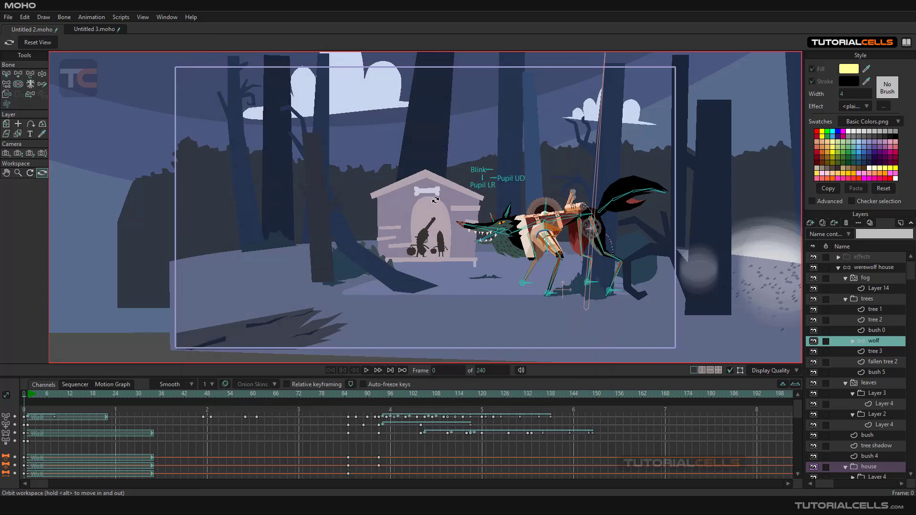
drag(434, 200, 537, 215)
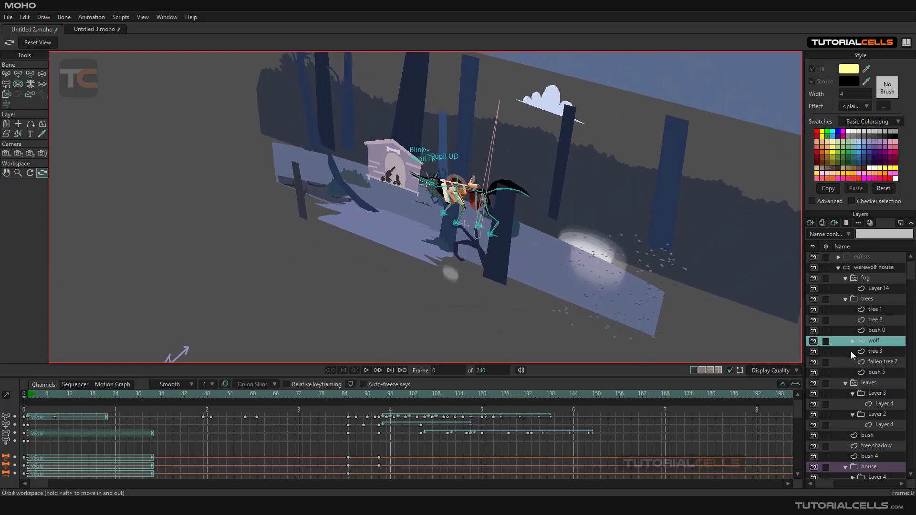
Try moving the wolf layer with Transform Layer to about X 1.43, Y -0.26, Z -0.13.
click(7, 123)
drag(476, 202, 515, 228)
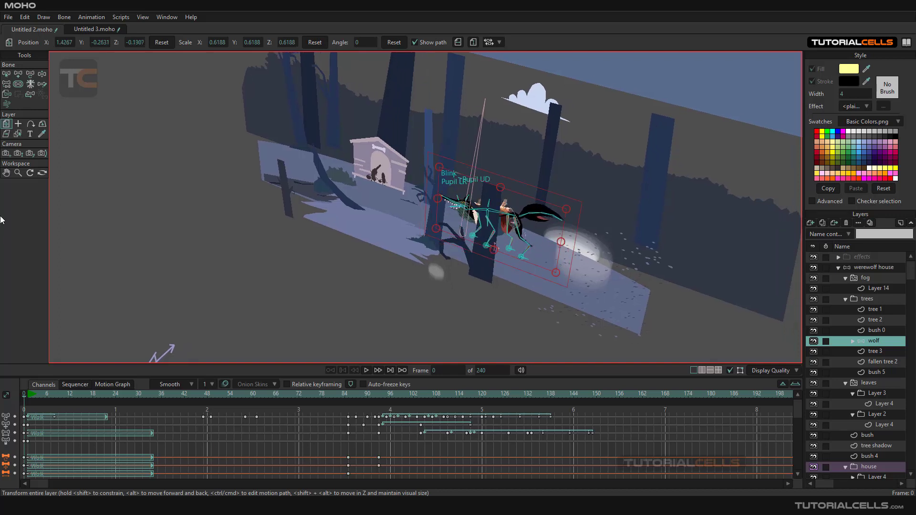
Reset the wolf layer's position and set its Z position to 0.25 to place it in depth among the trees.
click(42, 172)
drag(551, 282, 401, 227)
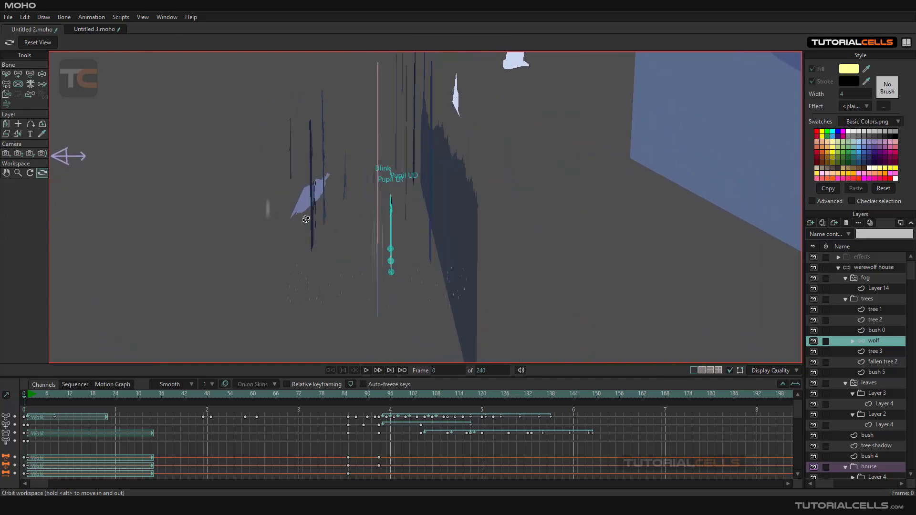
click(6, 124)
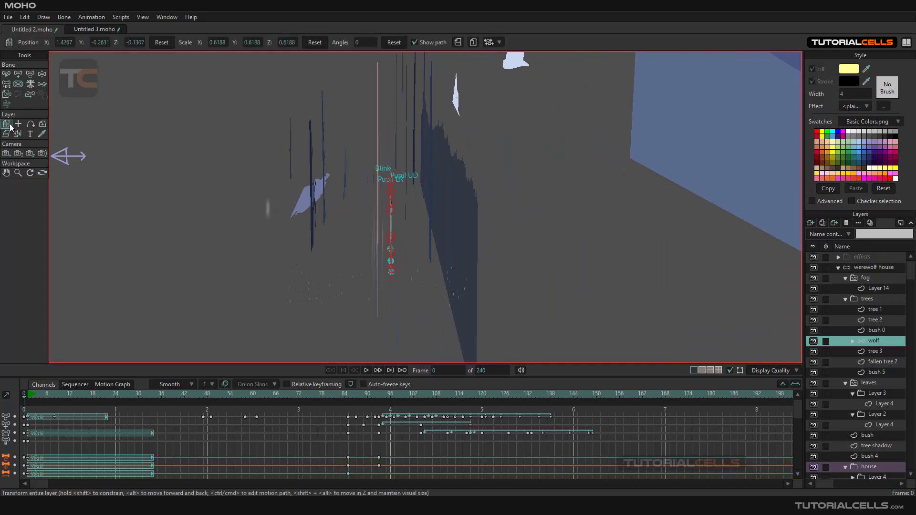
click(162, 44)
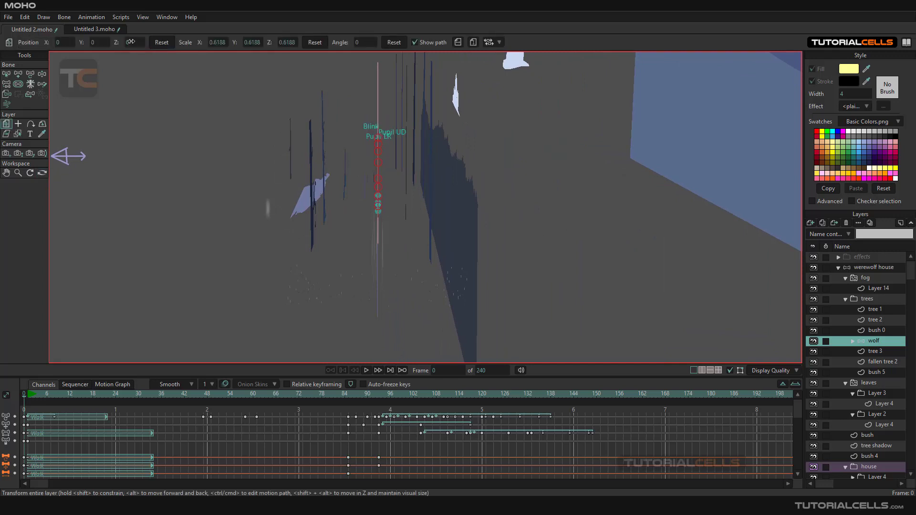
drag(131, 42, 130, 42)
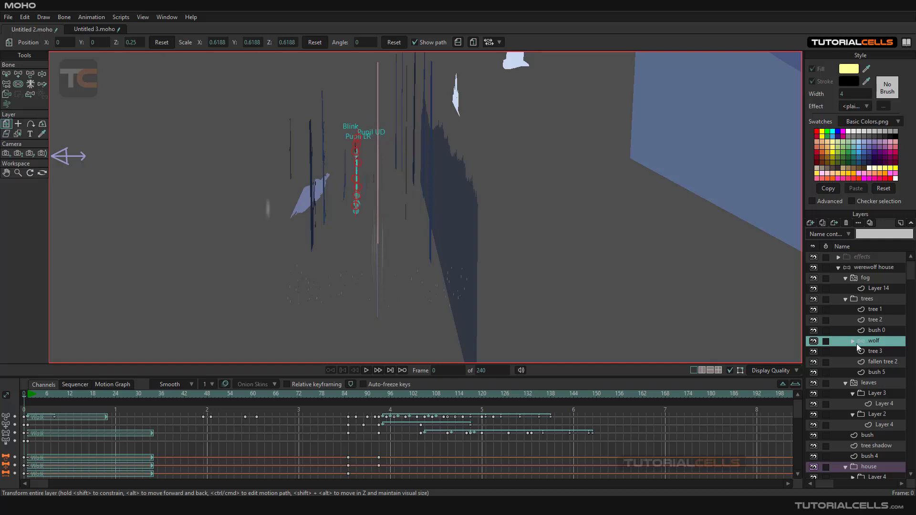
drag(847, 302, 856, 273)
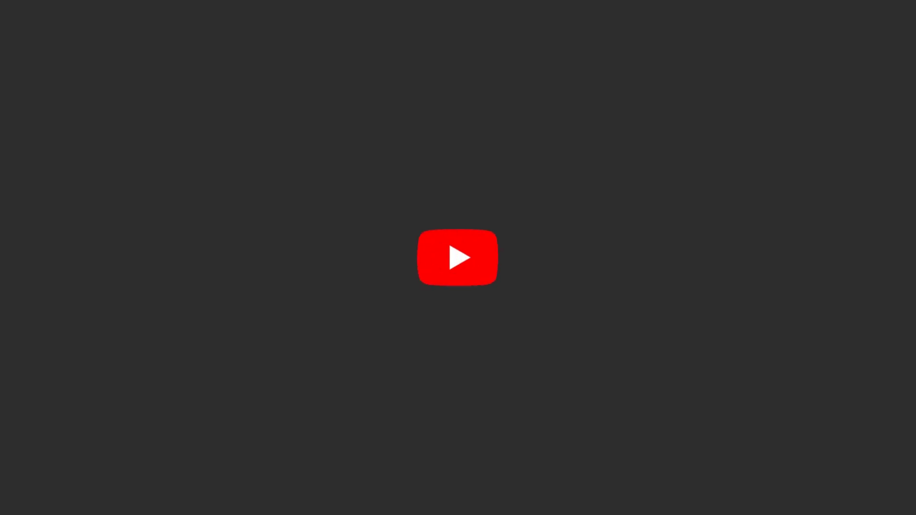